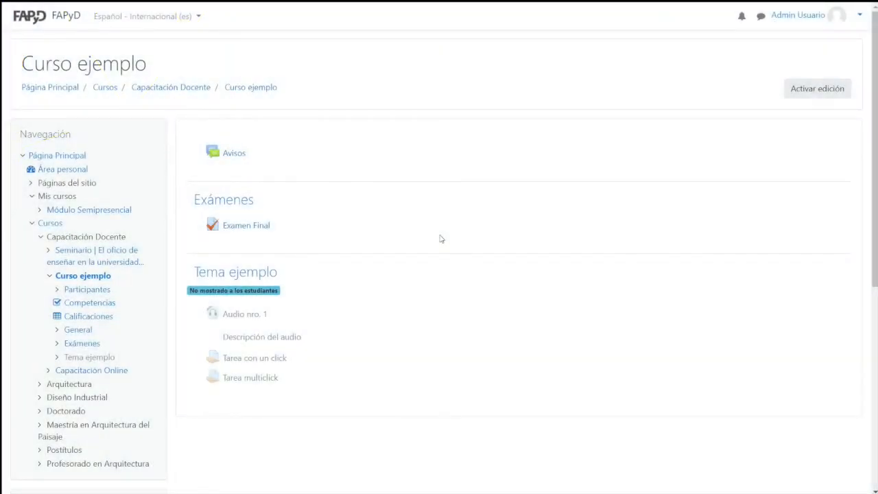
Open the Examen Final quiz and review its description, allowed attempts, opening and closing dates, time limit, grading method and questions notice
{"action": "left_click", "coordinate": [259, 229]}
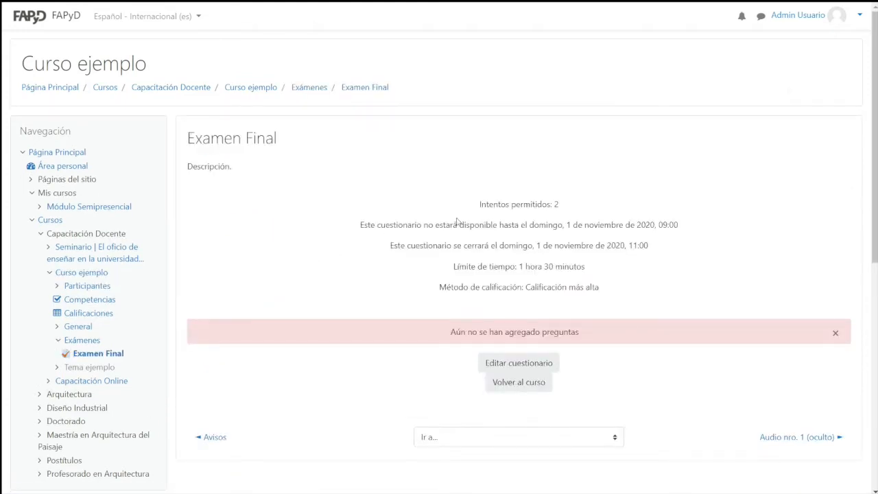
{"action": "left_click_drag", "start_coordinate": [478, 209], "coordinate": [529, 210]}
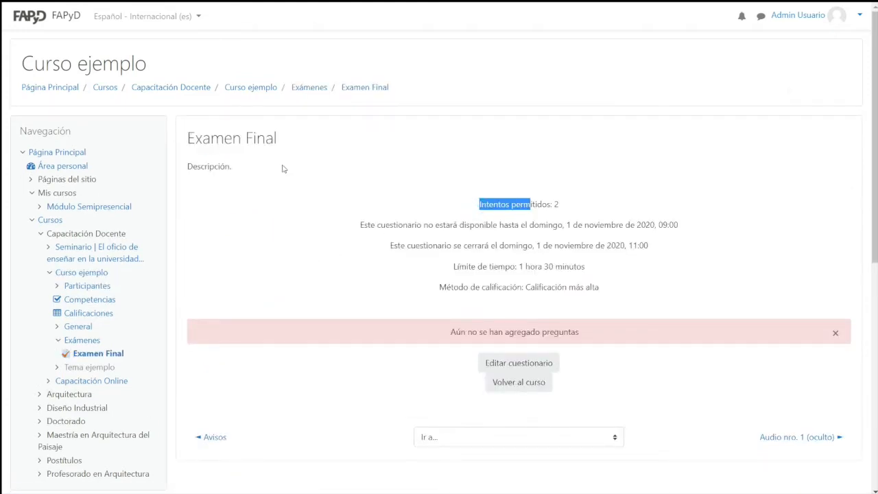
{"action": "triple_click", "coordinate": [207, 173]}
{"action": "left_click_drag", "start_coordinate": [482, 205], "coordinate": [575, 212]}
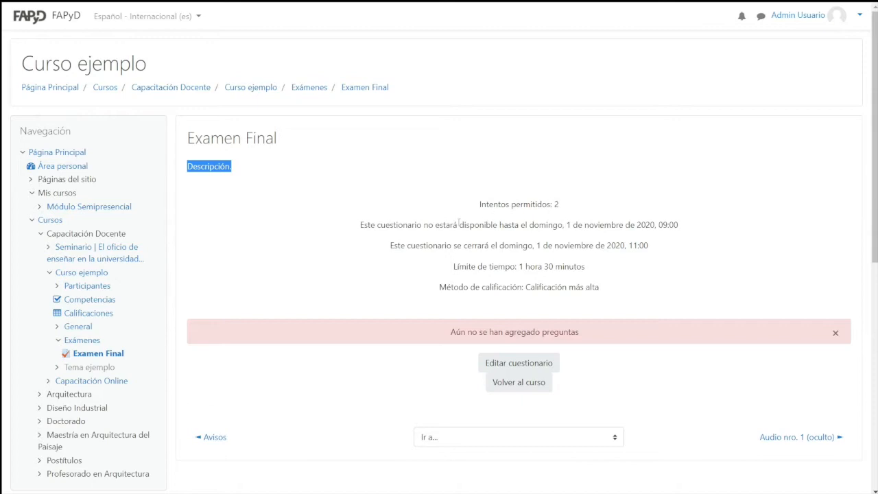
{"action": "triple_click", "coordinate": [597, 226]}
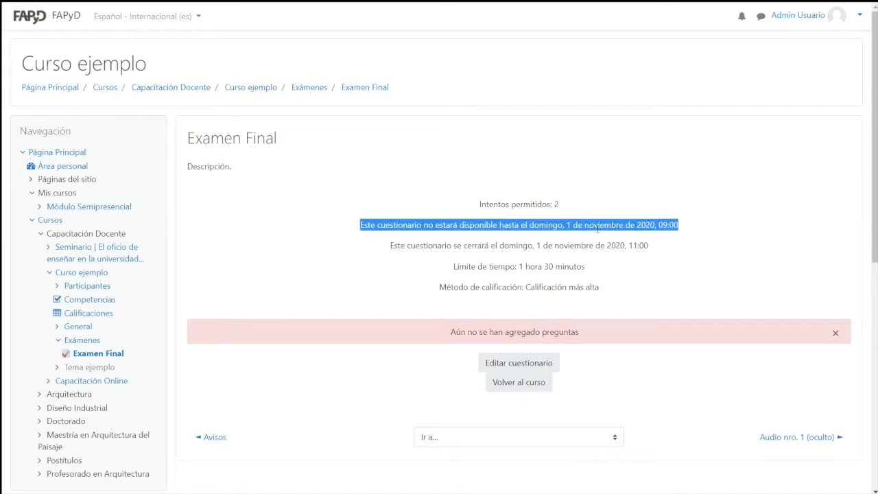
{"action": "triple_click", "coordinate": [576, 246]}
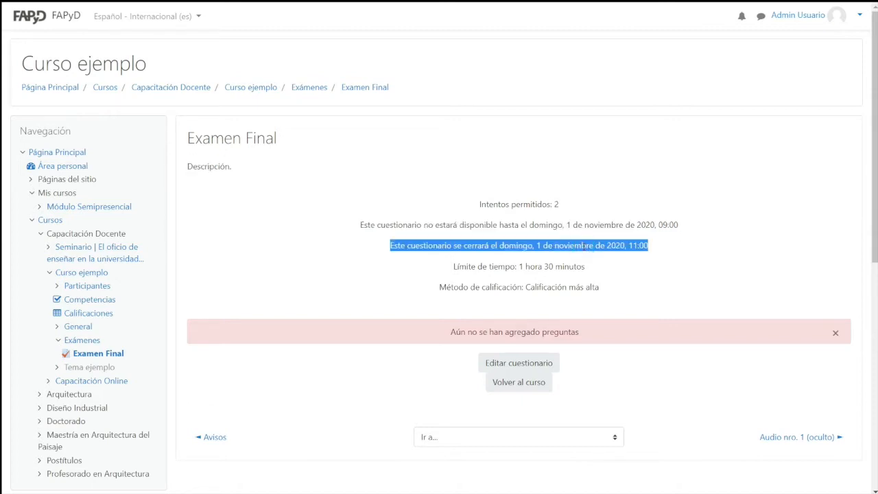
{"action": "triple_click", "coordinate": [538, 268]}
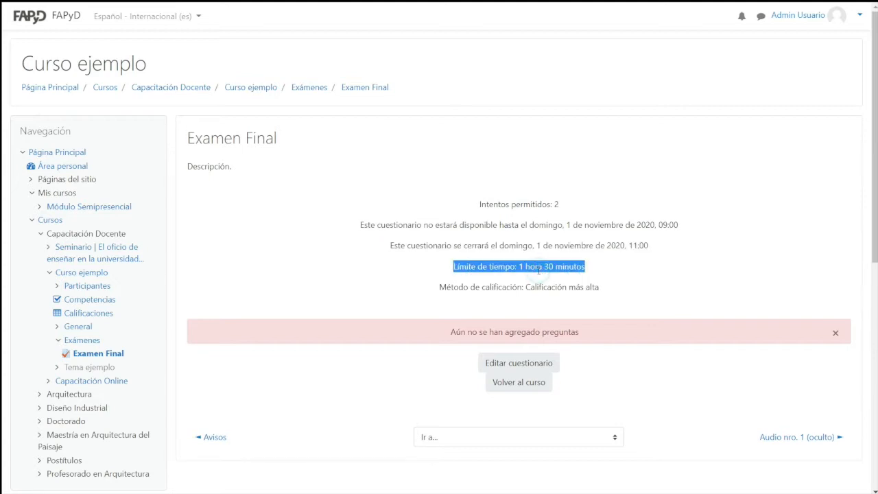
{"action": "triple_click", "coordinate": [504, 288]}
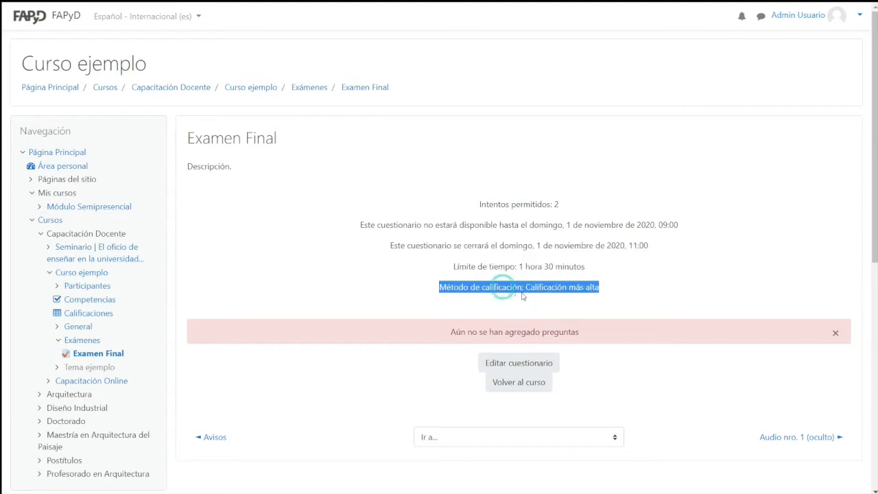
{"action": "left_click", "coordinate": [685, 284]}
{"action": "left_click_drag", "start_coordinate": [443, 333], "coordinate": [577, 332]}
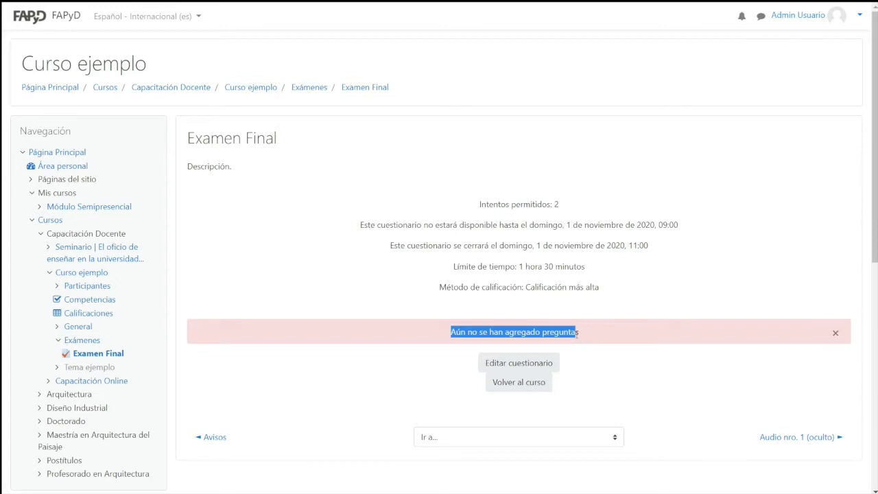
{"action": "key", "text": "Tab"}
{"action": "left_click", "coordinate": [605, 366]}
Open the Examen Final quiz for editing and start adding a new question
{"action": "scroll", "coordinate": [376, 334], "scroll_direction": "down", "scroll_amount": 1}
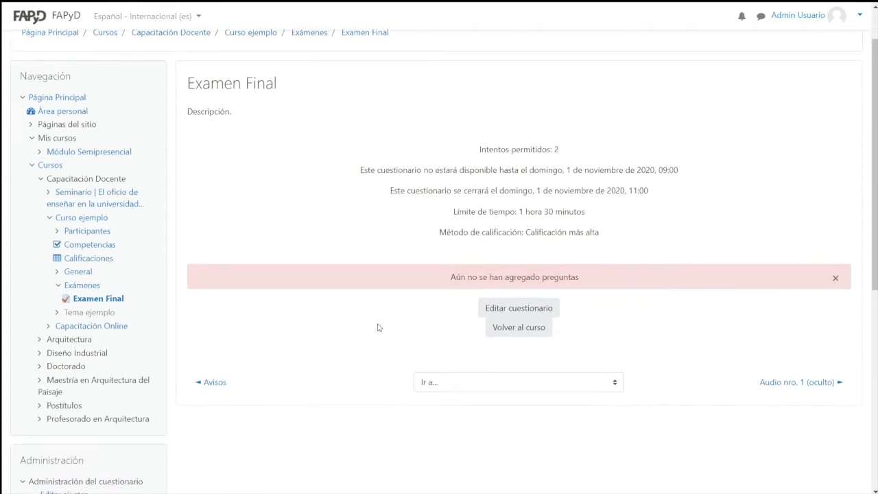
{"action": "left_click", "coordinate": [515, 313]}
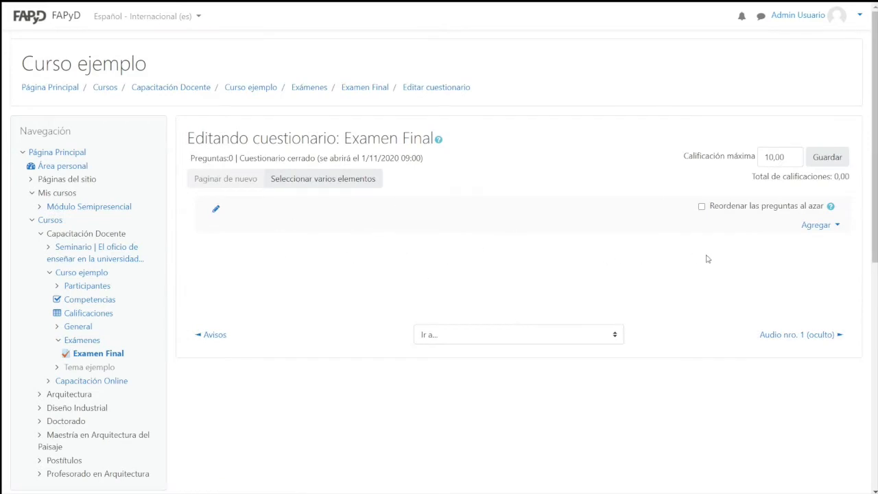
{"action": "left_click", "coordinate": [835, 226]}
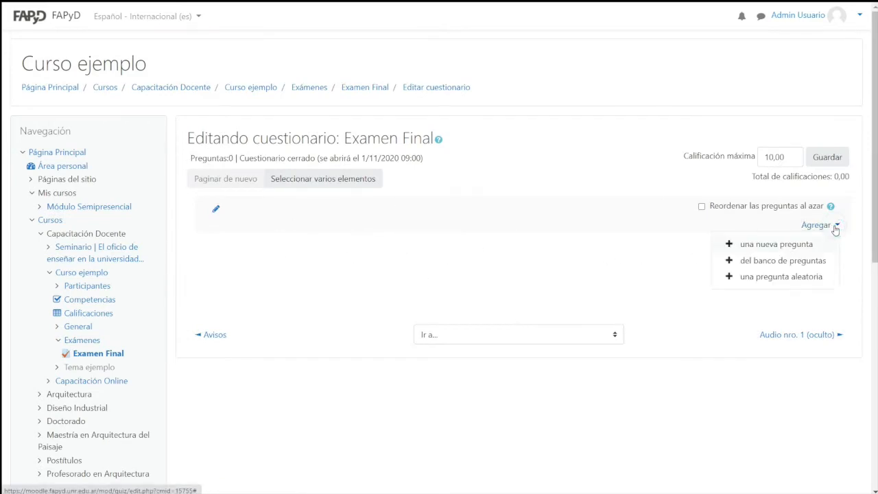
{"action": "left_click", "coordinate": [794, 247]}
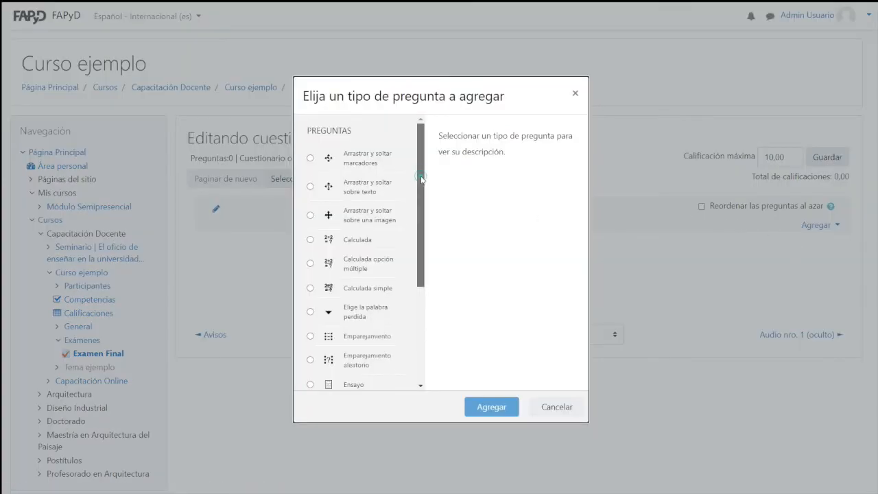
Look through the available question types and add an "Opción múltiple" question
{"action": "scroll", "coordinate": [420, 226], "scroll_direction": "down", "scroll_amount": 1}
{"action": "scroll", "coordinate": [420, 227], "scroll_direction": "down", "scroll_amount": 2}
{"action": "scroll", "coordinate": [430, 183], "scroll_direction": "up", "scroll_amount": 3}
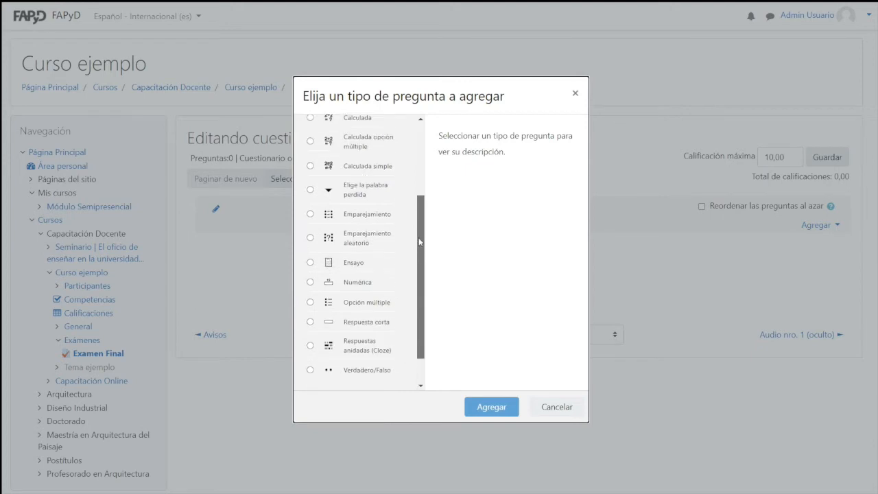
{"action": "scroll", "coordinate": [429, 178], "scroll_direction": "up", "scroll_amount": 1}
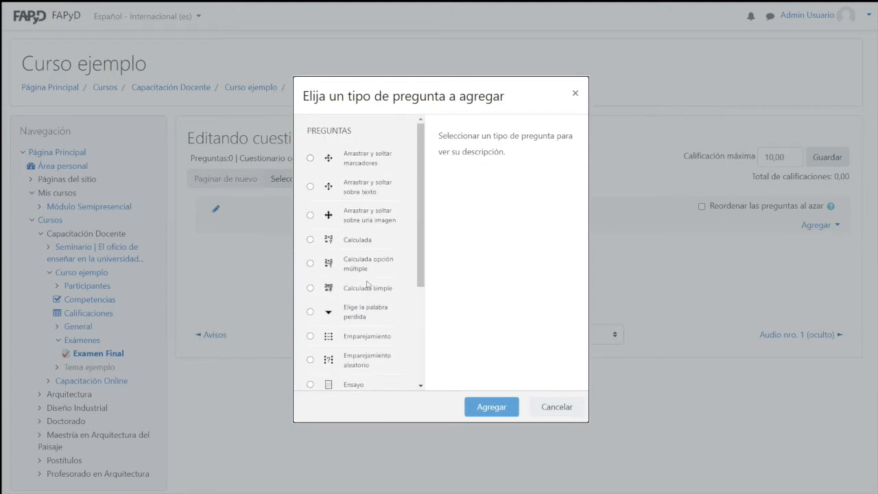
{"action": "scroll", "coordinate": [325, 205], "scroll_direction": "down", "scroll_amount": 2}
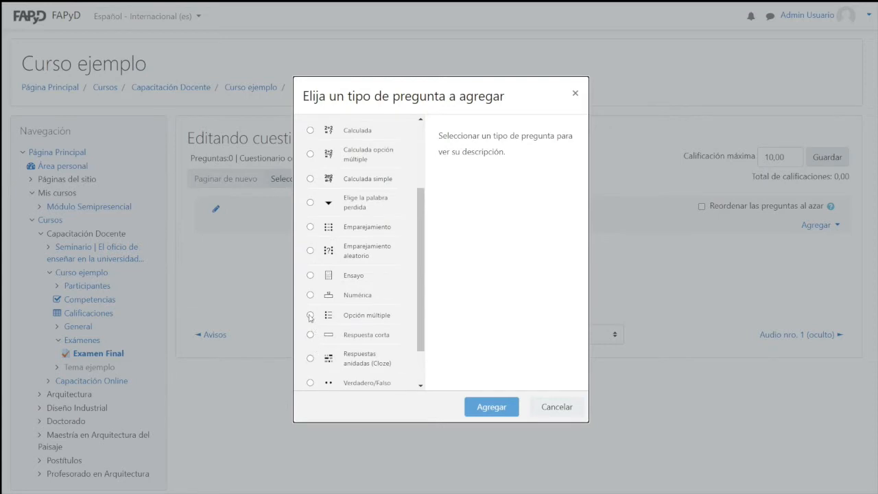
{"action": "left_click", "coordinate": [310, 315]}
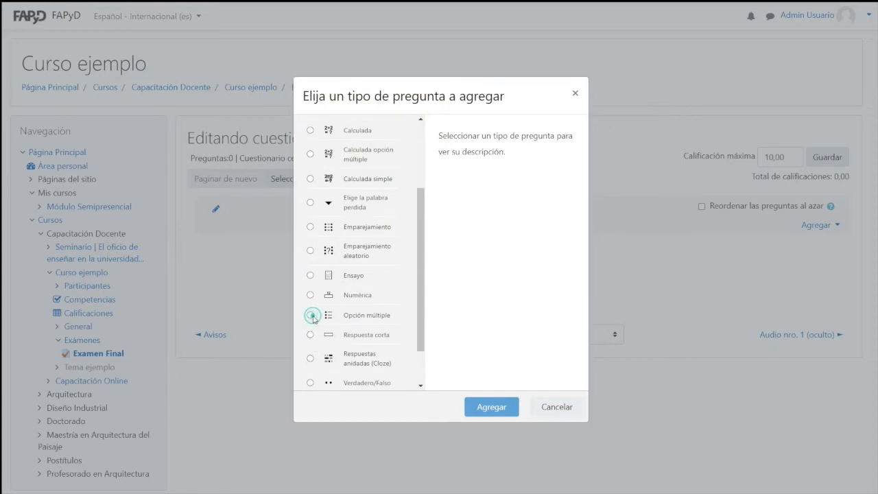
{"action": "left_click", "coordinate": [486, 408]}
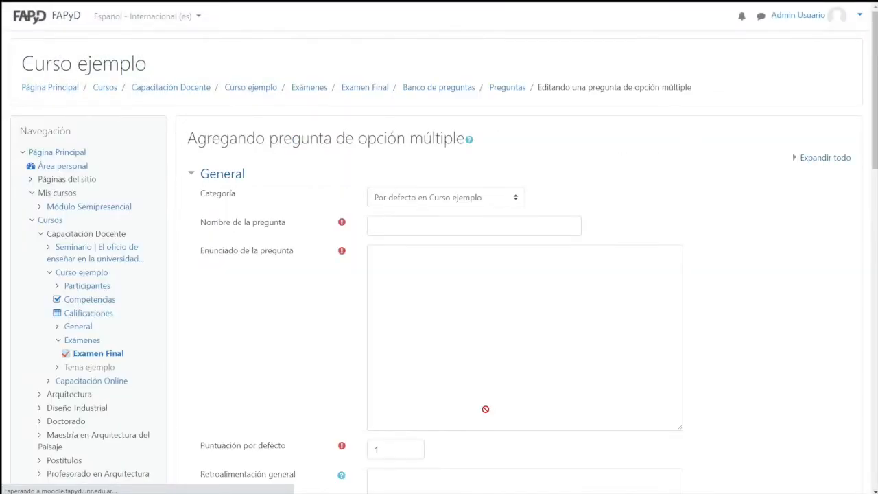
Name the question "Creación de la UNR" and enter "¿En qué año fue creada la UNR?" as its statement
{"action": "left_click", "coordinate": [396, 230]}
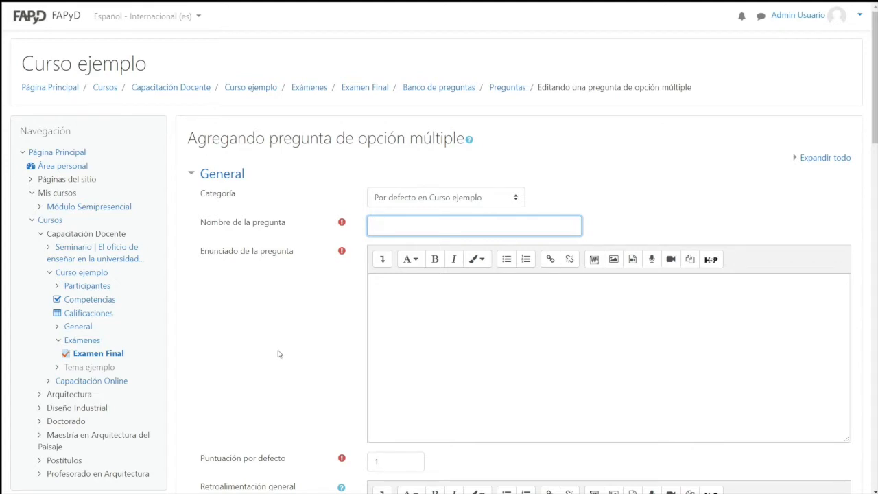
{"action": "type", "text": "ón de la UNR"}
{"action": "left_click", "coordinate": [403, 290]}
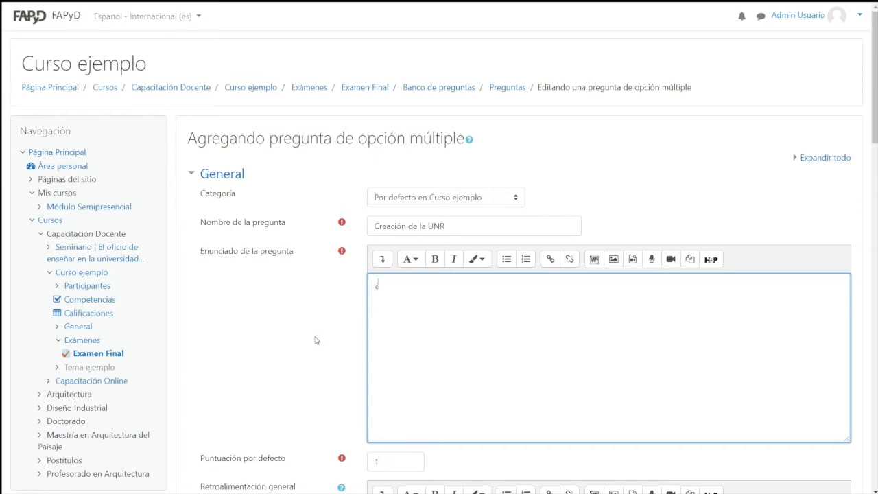
{"action": "type", "text": "¿En que"}
{"action": "type", "text": " año fue creada la UNR?"}
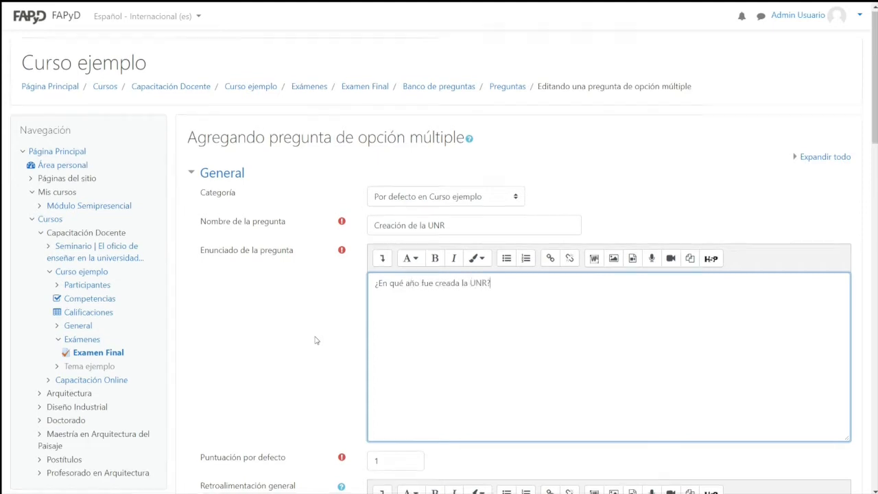
Review the question's default mark, general feedback, ID number, answer count, shuffling and choice numbering settings
{"action": "scroll", "coordinate": [314, 340], "scroll_direction": "down", "scroll_amount": 3}
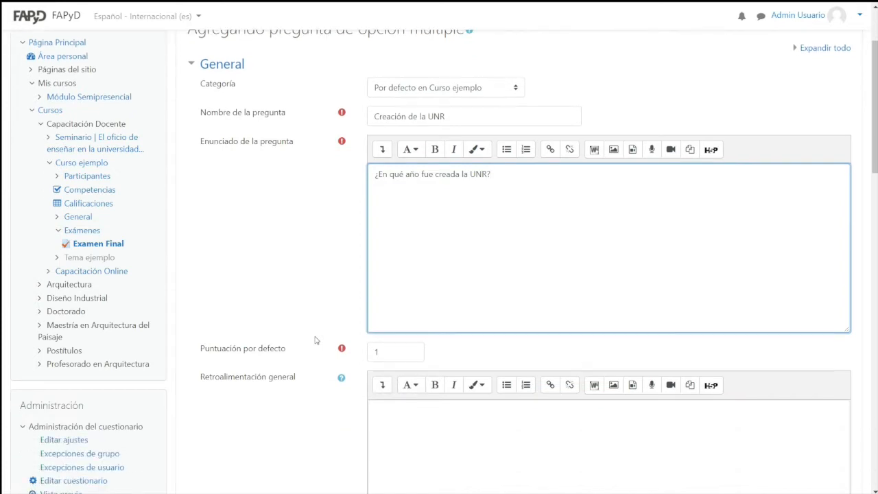
{"action": "left_click", "coordinate": [387, 349]}
{"action": "left_click", "coordinate": [327, 299]}
{"action": "scroll", "coordinate": [327, 300], "scroll_direction": "down", "scroll_amount": 3}
{"action": "scroll", "coordinate": [327, 301], "scroll_direction": "down", "scroll_amount": 2}
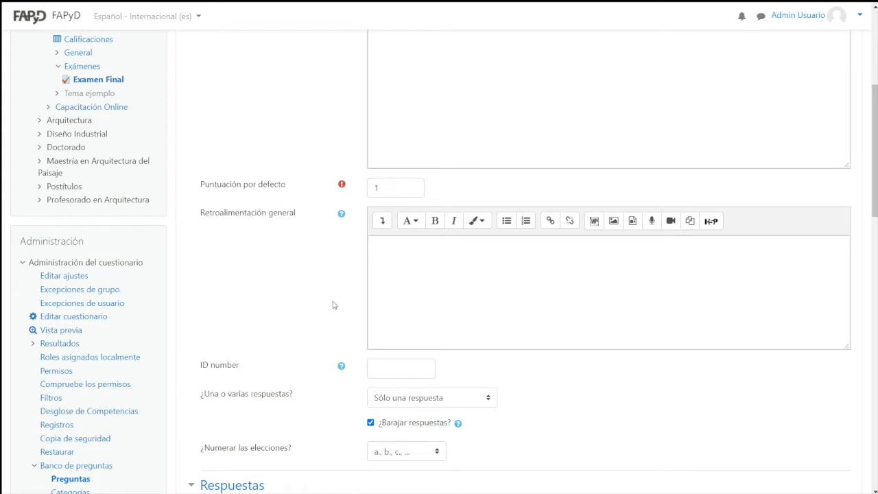
{"action": "scroll", "coordinate": [310, 284], "scroll_direction": "up", "scroll_amount": 1}
{"action": "scroll", "coordinate": [310, 286], "scroll_direction": "down", "scroll_amount": 1}
{"action": "scroll", "coordinate": [359, 210], "scroll_direction": "down", "scroll_amount": 1}
{"action": "scroll", "coordinate": [339, 228], "scroll_direction": "down", "scroll_amount": 1}
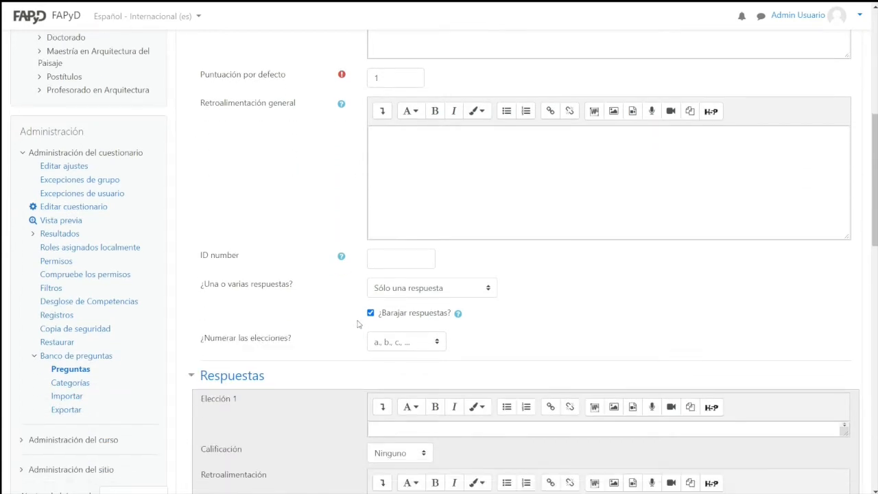
{"action": "scroll", "coordinate": [259, 276], "scroll_direction": "down", "scroll_amount": 1}
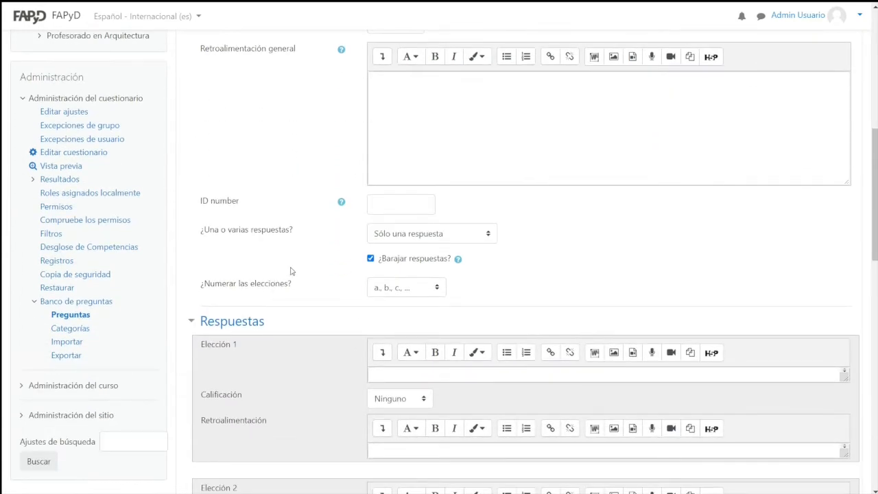
{"action": "scroll", "coordinate": [547, 231], "scroll_direction": "down", "scroll_amount": 1}
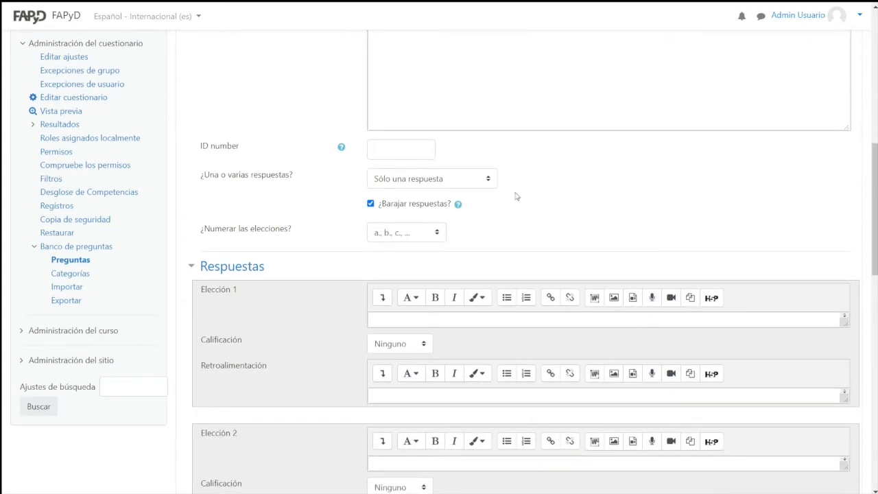
Allow "Sólo una respuesta" for the question and number its choices as "a., b., c., ..."
{"action": "left_click", "coordinate": [489, 179]}
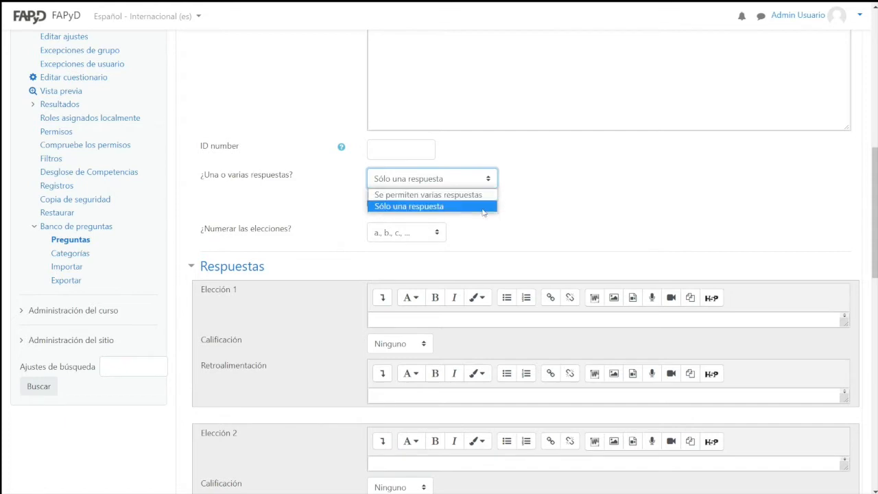
{"action": "left_click", "coordinate": [478, 206]}
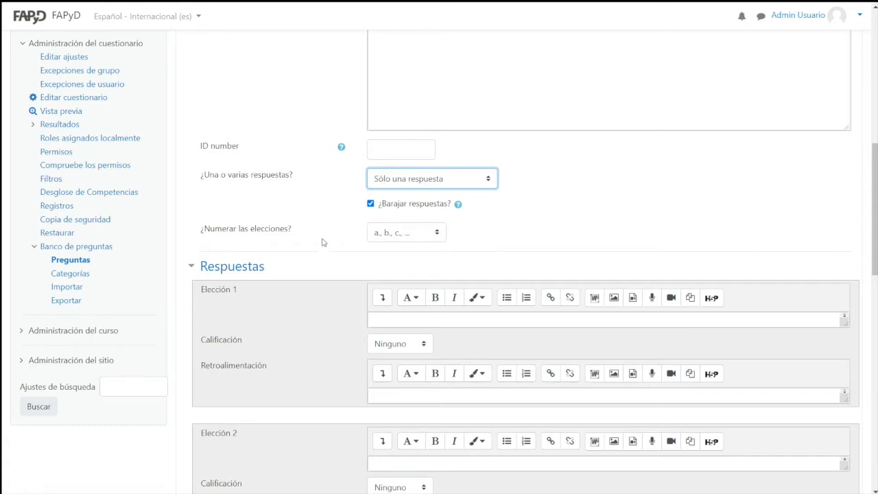
{"action": "scroll", "coordinate": [402, 220], "scroll_direction": "down", "scroll_amount": 1}
{"action": "left_click", "coordinate": [439, 179]}
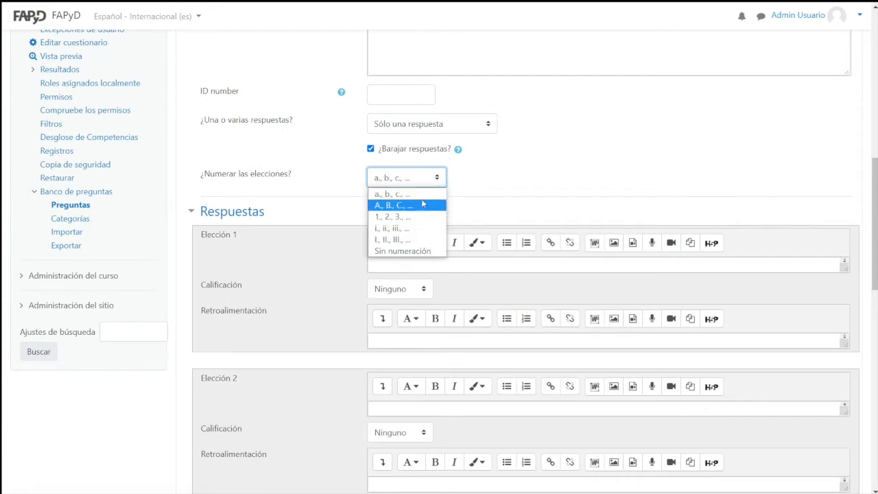
{"action": "left_click", "coordinate": [423, 196]}
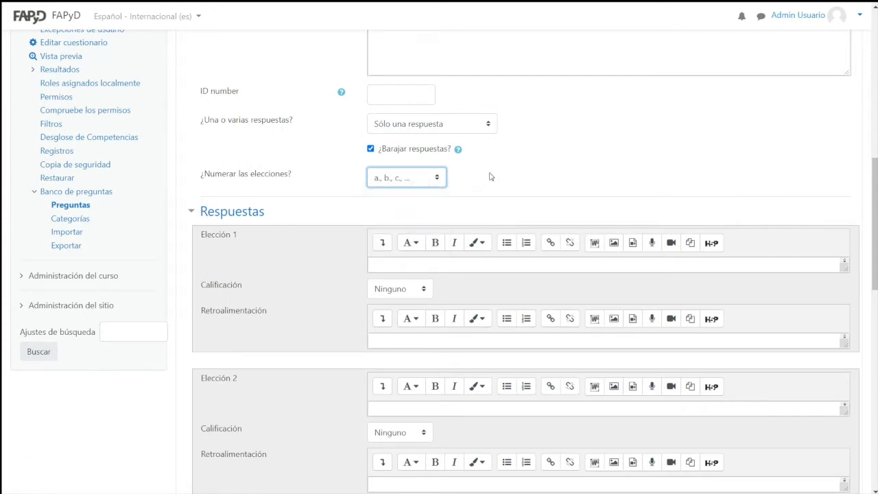
{"action": "left_click", "coordinate": [486, 180]}
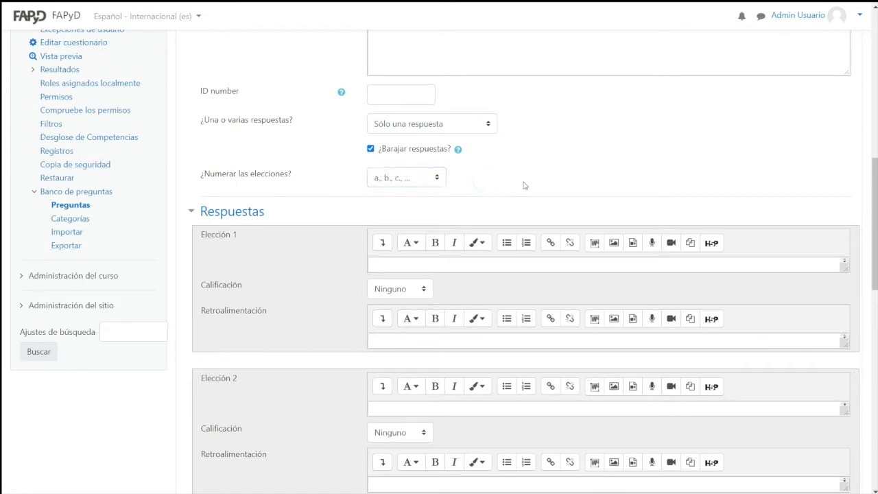
Examine the answer section from Elección 1 to Elección 5, including the grade and feedback fields and the option for more choices
{"action": "scroll", "coordinate": [246, 185], "scroll_direction": "down", "scroll_amount": 1}
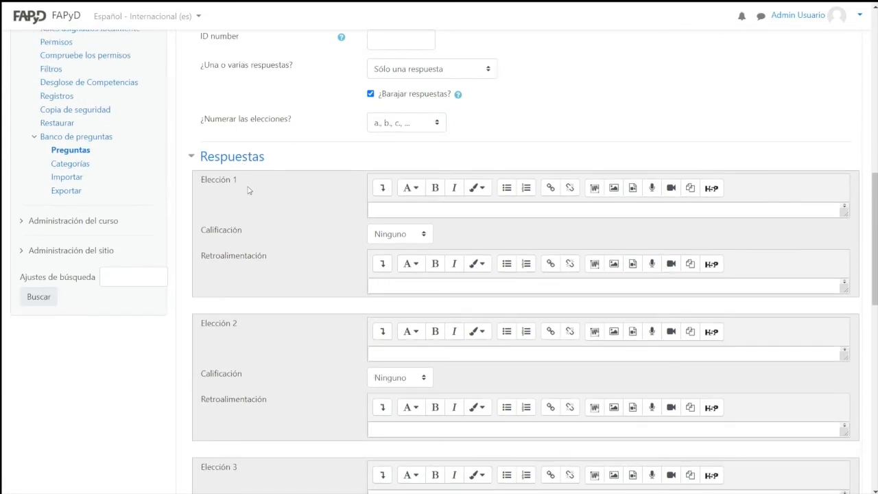
{"action": "scroll", "coordinate": [255, 182], "scroll_direction": "down", "scroll_amount": 5}
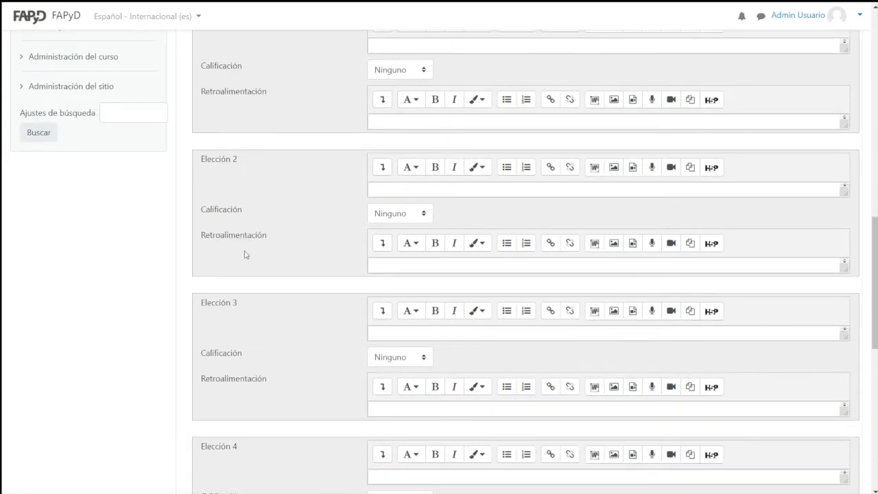
{"action": "scroll", "coordinate": [251, 281], "scroll_direction": "down", "scroll_amount": 3}
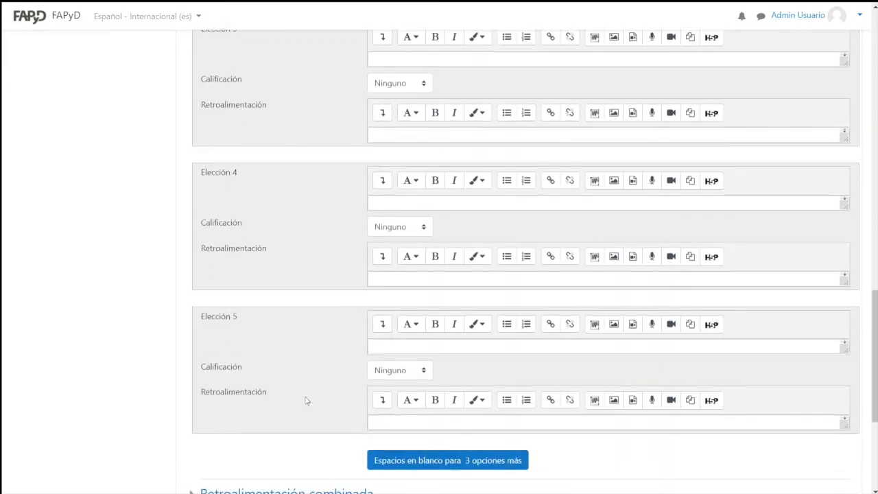
{"action": "scroll", "coordinate": [307, 384], "scroll_direction": "up", "scroll_amount": 2}
{"action": "scroll", "coordinate": [309, 222], "scroll_direction": "up", "scroll_amount": 4}
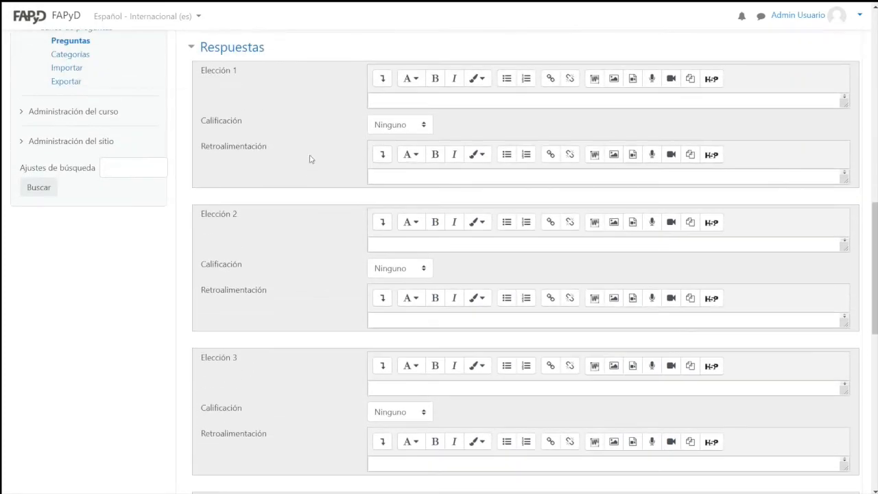
{"action": "scroll", "coordinate": [309, 159], "scroll_direction": "down", "scroll_amount": 1}
{"action": "scroll", "coordinate": [309, 159], "scroll_direction": "down", "scroll_amount": 6}
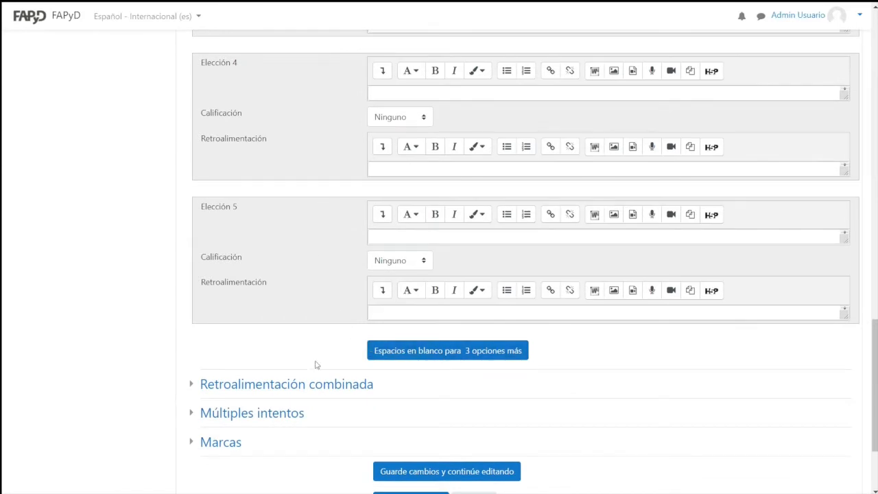
Enter 1965 as the answer text of Elección 1
{"action": "scroll", "coordinate": [298, 332], "scroll_direction": "up", "scroll_amount": 1}
{"action": "scroll", "coordinate": [297, 332], "scroll_direction": "up", "scroll_amount": 7}
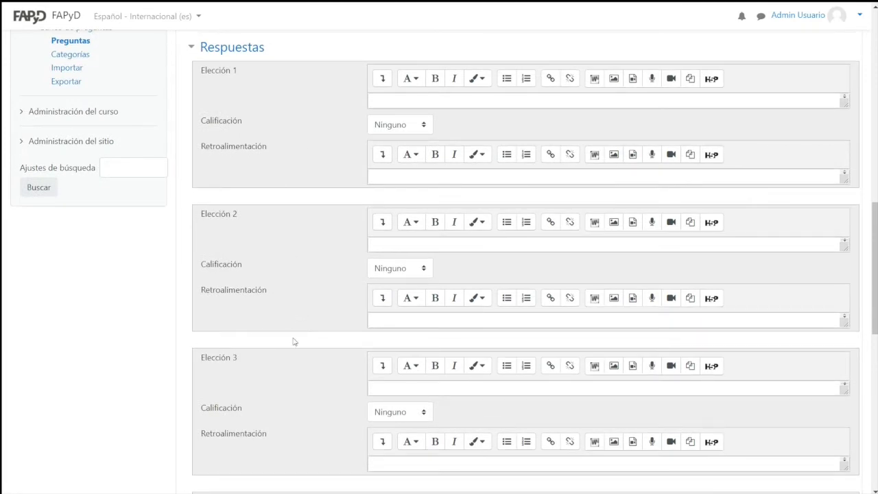
{"action": "scroll", "coordinate": [308, 278], "scroll_direction": "down", "scroll_amount": 3}
{"action": "scroll", "coordinate": [314, 325], "scroll_direction": "down", "scroll_amount": 1}
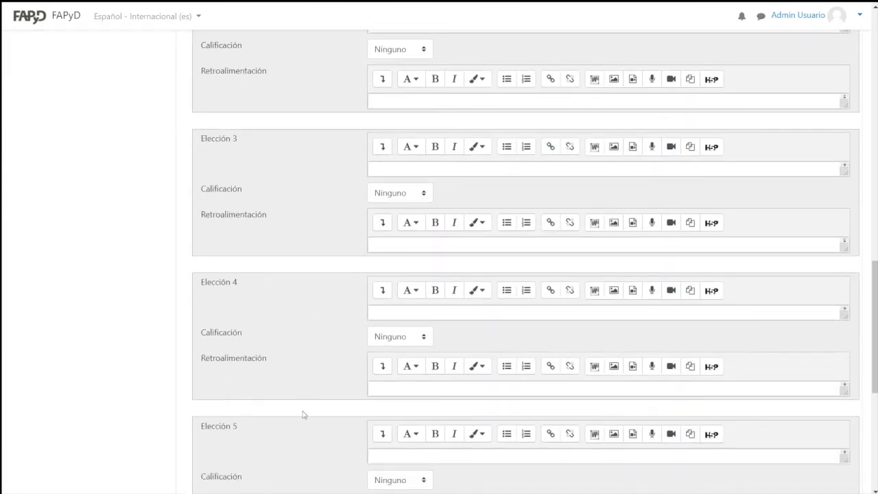
{"action": "scroll", "coordinate": [342, 212], "scroll_direction": "up", "scroll_amount": 3}
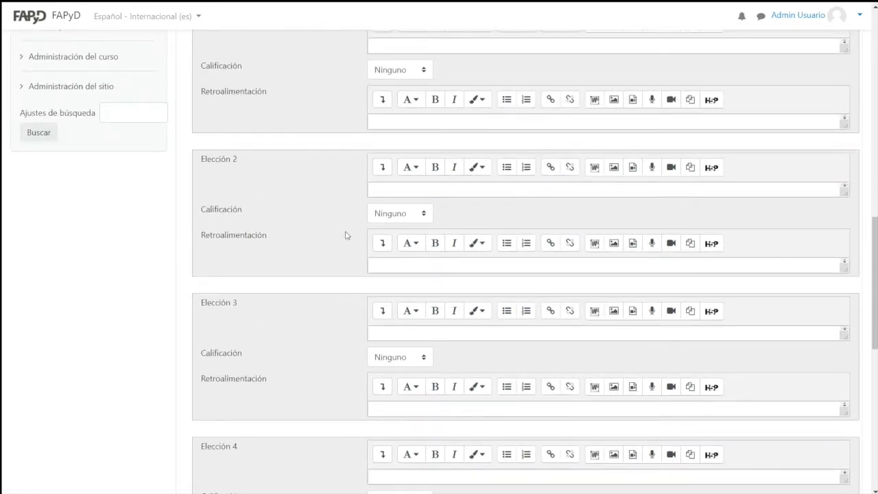
{"action": "scroll", "coordinate": [346, 235], "scroll_direction": "up", "scroll_amount": 1}
{"action": "scroll", "coordinate": [323, 179], "scroll_direction": "up", "scroll_amount": 1}
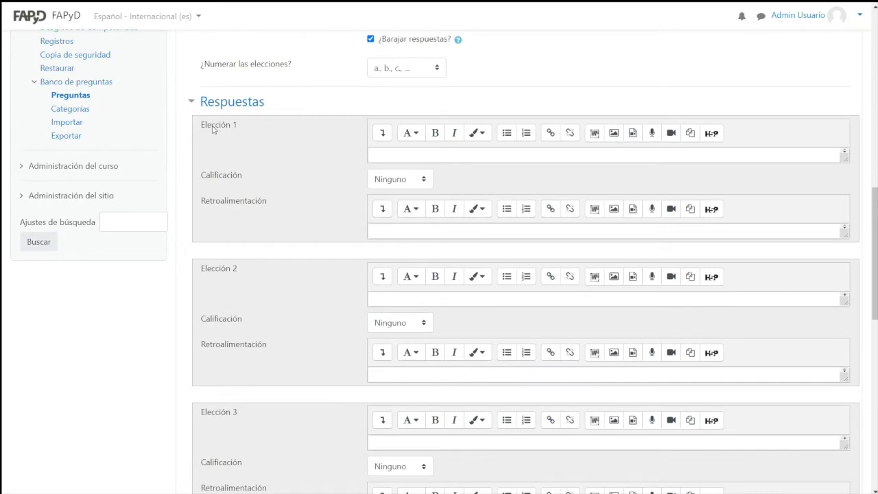
{"action": "left_click", "coordinate": [386, 154]}
{"action": "type", "text": "1"}
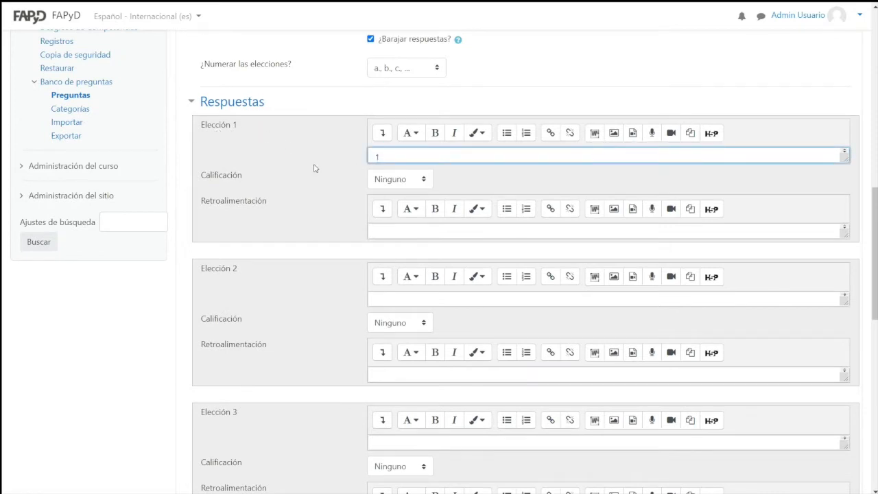
{"action": "type", "text": "965"}
Give Elección 1 the feedback "Incorrecto. La UNR fue creada en 1968."
{"action": "left_click", "coordinate": [380, 233]}
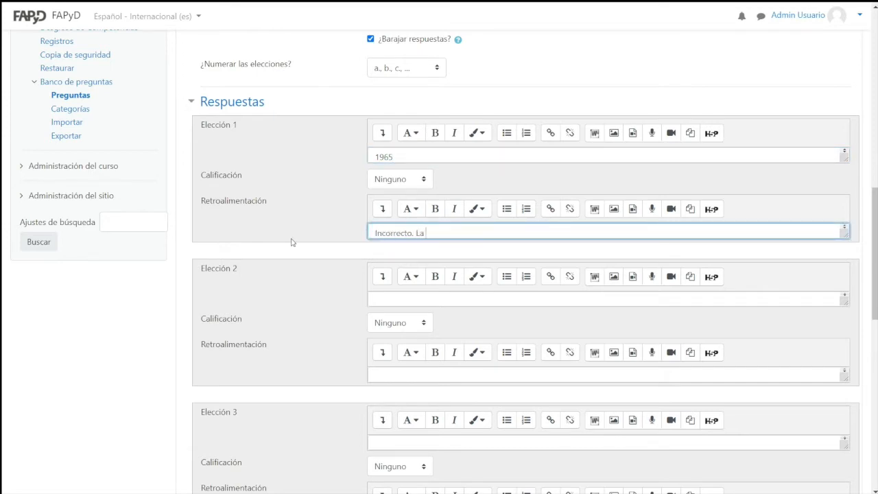
{"action": "type", "text": "UNR"}
{"action": "type", "text": " fue creada en 1968"}
{"action": "type", "text": "."}
Enter 1968 as the answer text of Elección 2 and set its grade to 100%
{"action": "scroll", "coordinate": [284, 244], "scroll_direction": "down", "scroll_amount": 1}
{"action": "left_click", "coordinate": [389, 242]}
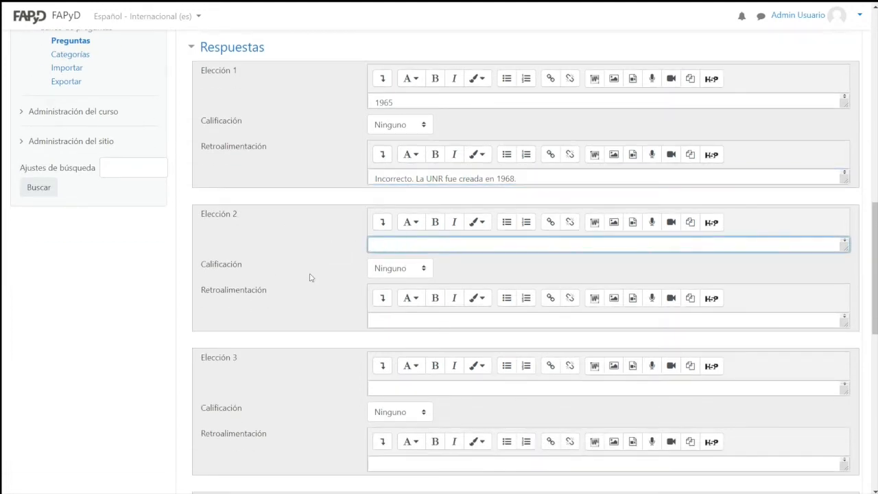
{"action": "type", "text": "1968"}
{"action": "left_click", "coordinate": [388, 269]}
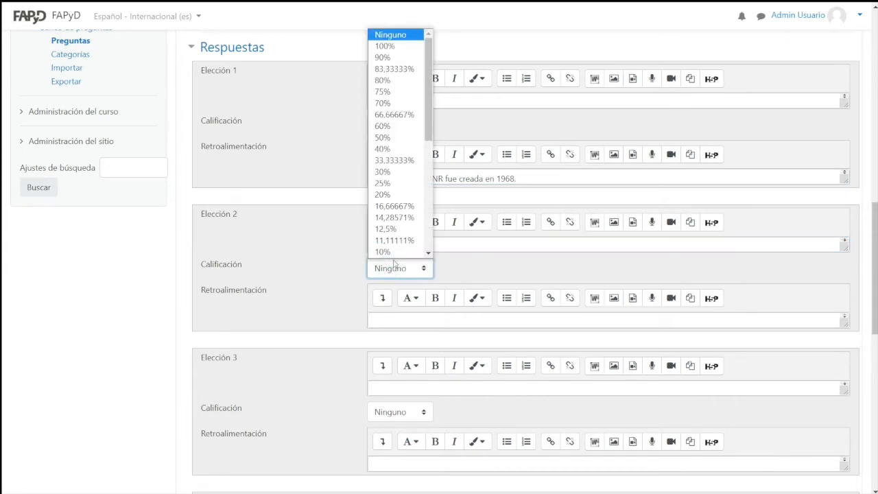
{"action": "left_click", "coordinate": [404, 49]}
Try a 75% grade for Elección 2 and look through the grade options of Elección 1, keeping Ninguno
{"action": "left_click", "coordinate": [419, 268]}
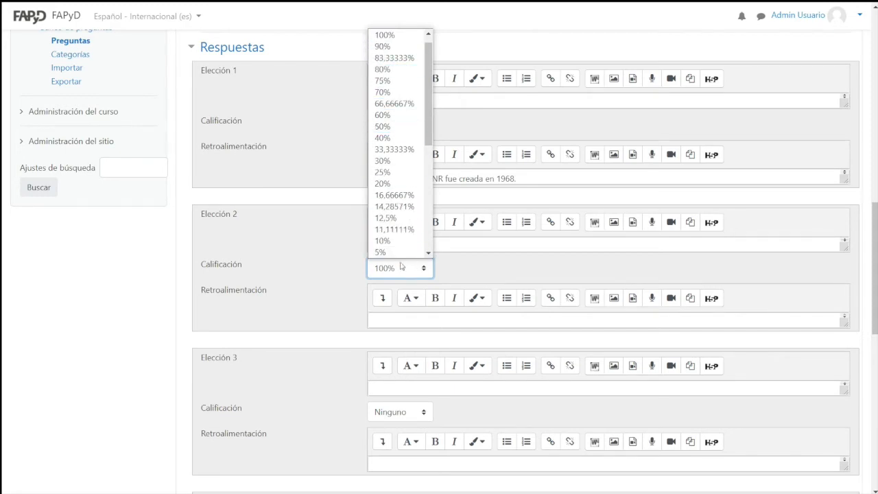
{"action": "scroll", "coordinate": [413, 156], "scroll_direction": "up", "scroll_amount": 1}
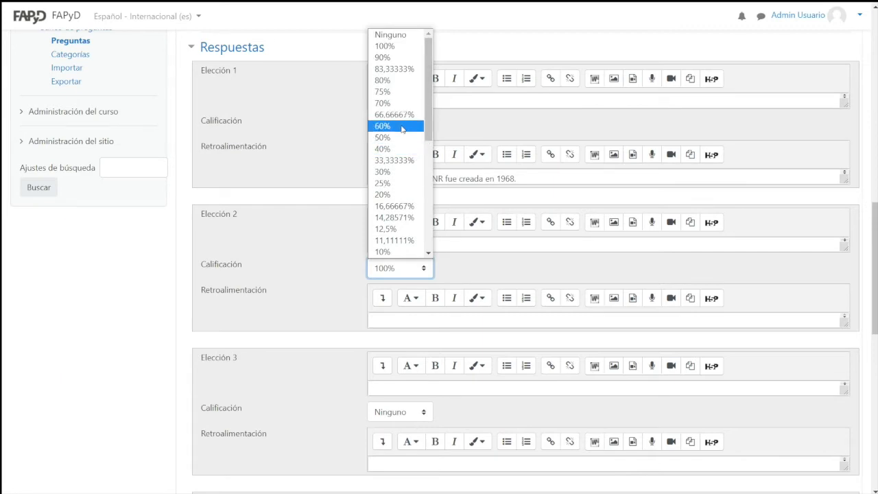
{"action": "left_click", "coordinate": [410, 93]}
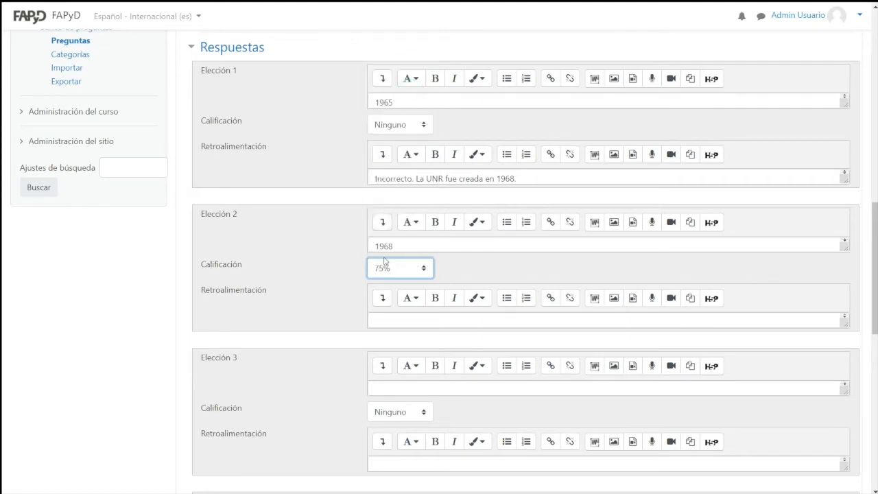
{"action": "left_click", "coordinate": [385, 129]}
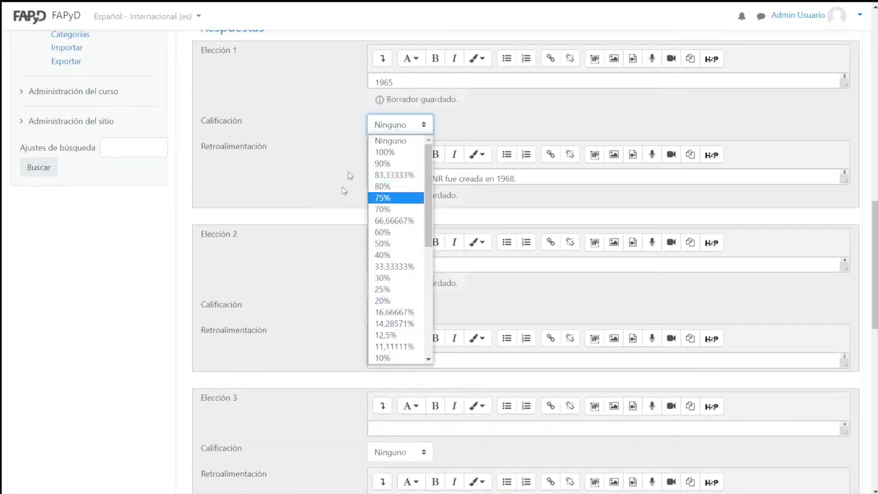
{"action": "left_click", "coordinate": [386, 141]}
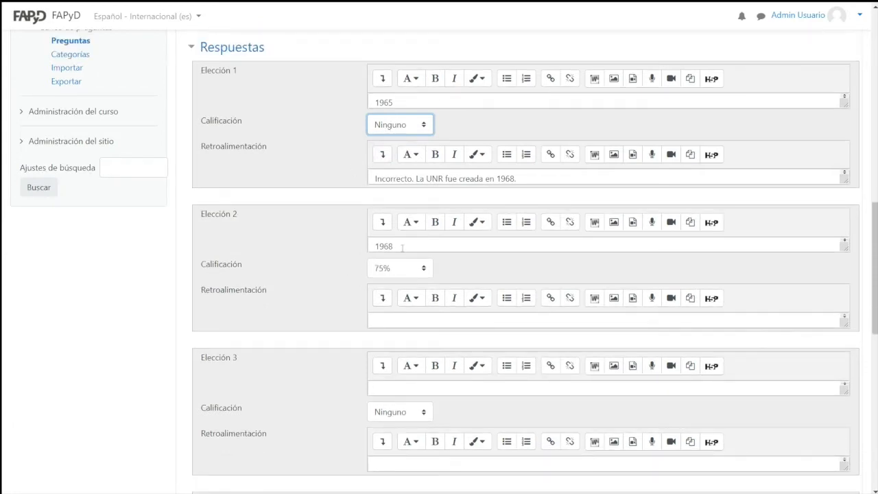
Set the grade of Elección 2 to 100% and give it the feedback "Correcto."
{"action": "left_click", "coordinate": [417, 269]}
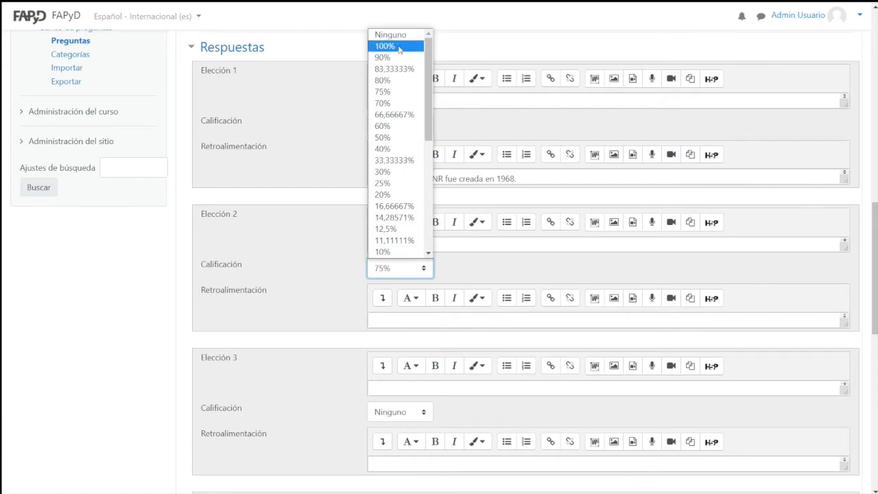
{"action": "left_click", "coordinate": [399, 46]}
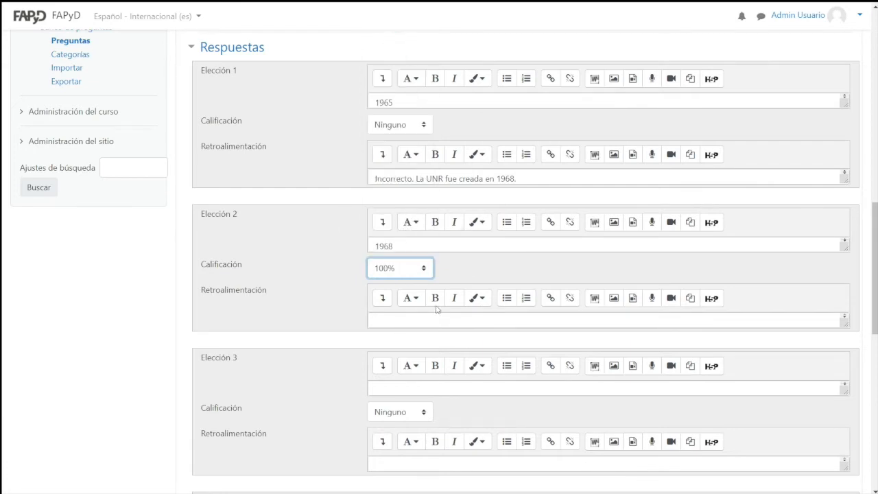
{"action": "left_click", "coordinate": [389, 322]}
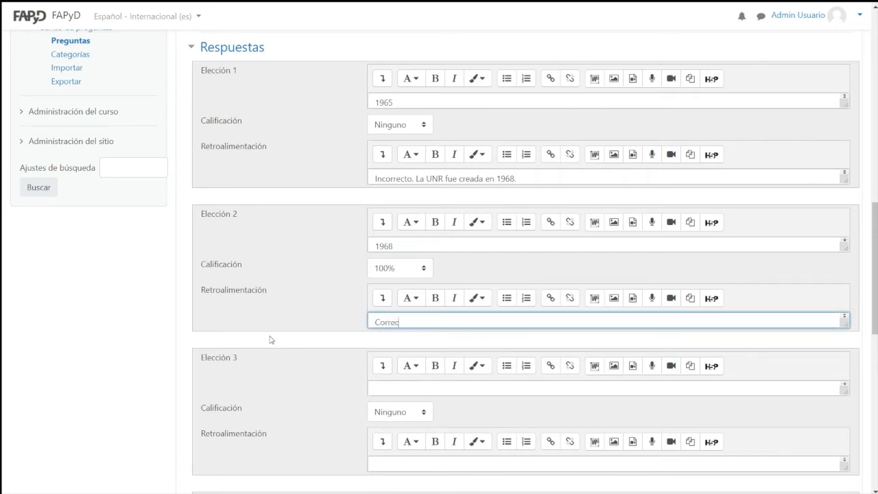
Enter "1972." as the answer text of Elección 3
{"action": "scroll", "coordinate": [271, 339], "scroll_direction": "down", "scroll_amount": 1}
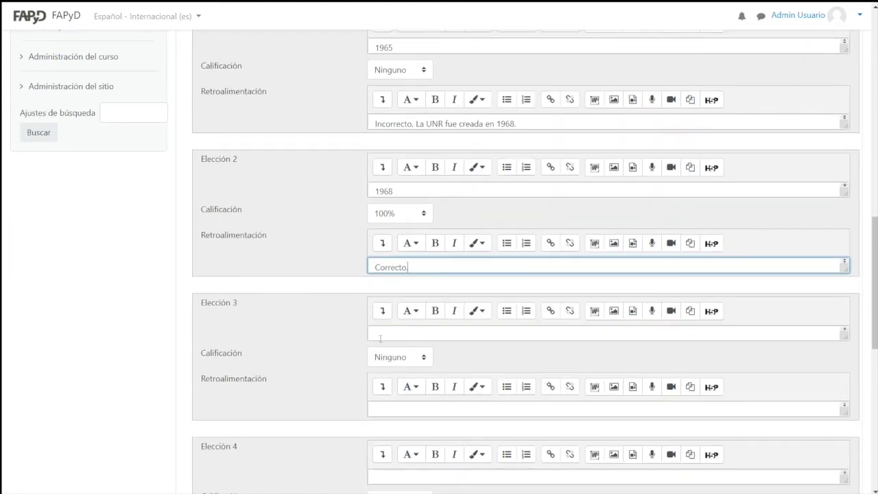
{"action": "left_click", "coordinate": [382, 336]}
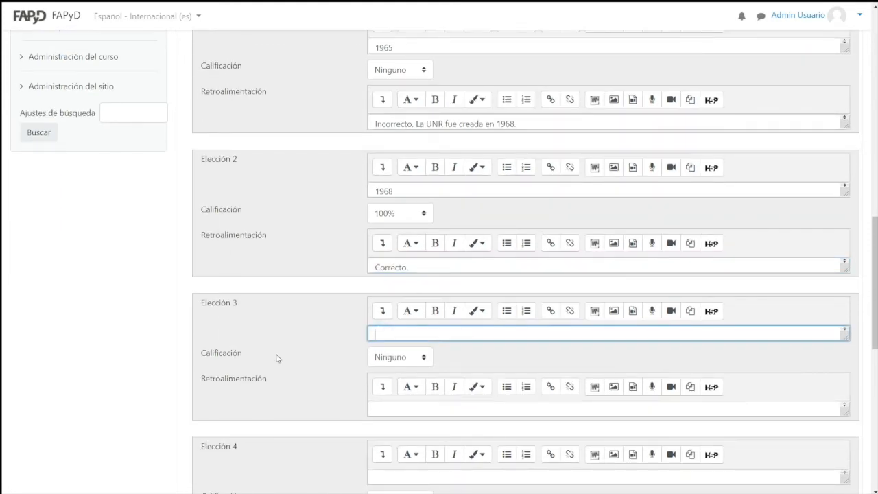
{"action": "type", "text": "1972."}
Copy the feedback "Incorrecto. La UNR fue creada en 1968." from Elección 1 into the feedback of Elección 3
{"action": "left_click_drag", "start_coordinate": [515, 123], "coordinate": [349, 125]}
{"action": "key", "text": "ctrl+c"}
{"action": "scroll", "coordinate": [349, 125], "scroll_direction": "up", "scroll_amount": 1}
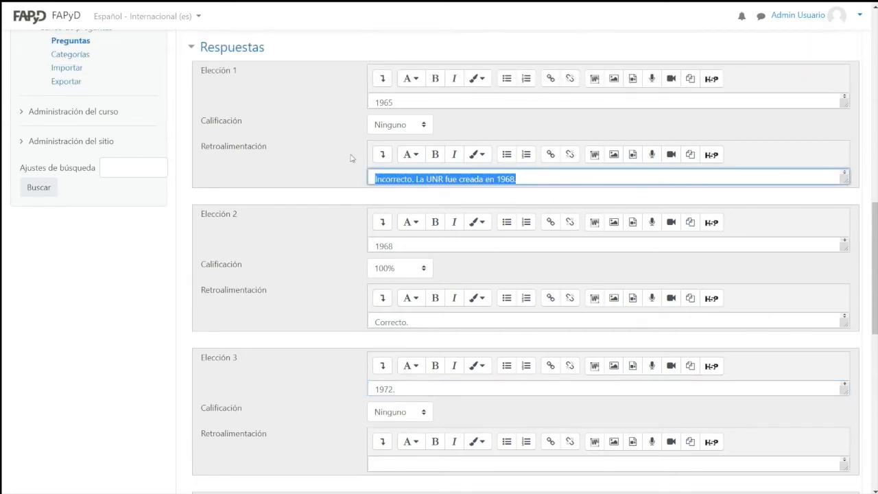
{"action": "scroll", "coordinate": [349, 158], "scroll_direction": "down", "scroll_amount": 2}
{"action": "left_click", "coordinate": [387, 353]}
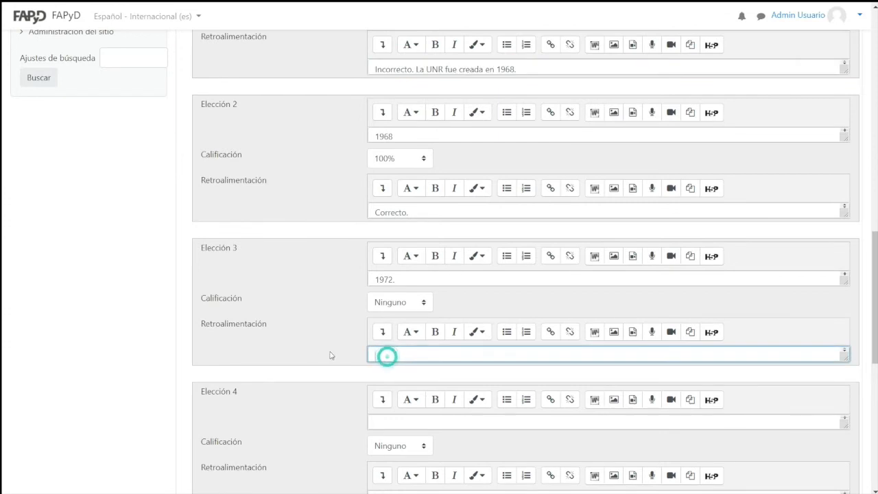
{"action": "key", "text": "ctrl+v"}
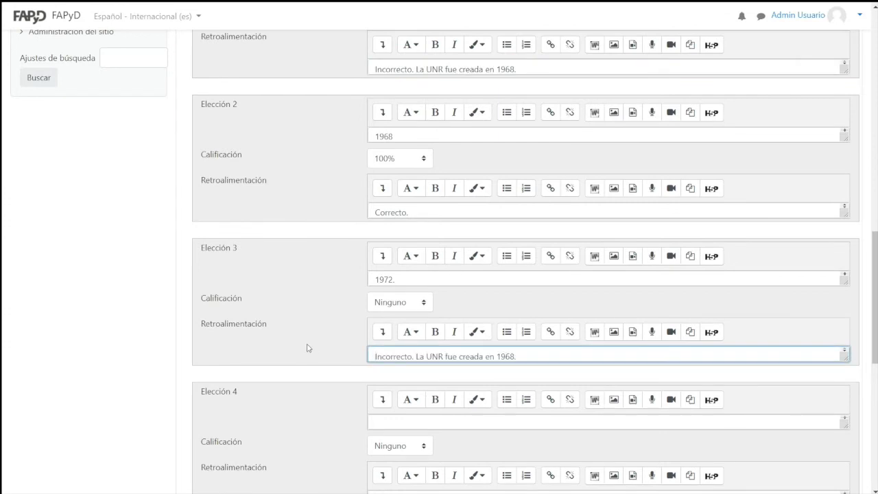
Remove the trailing period from the answer text of Elección 3
{"action": "scroll", "coordinate": [305, 192], "scroll_direction": "up", "scroll_amount": 2}
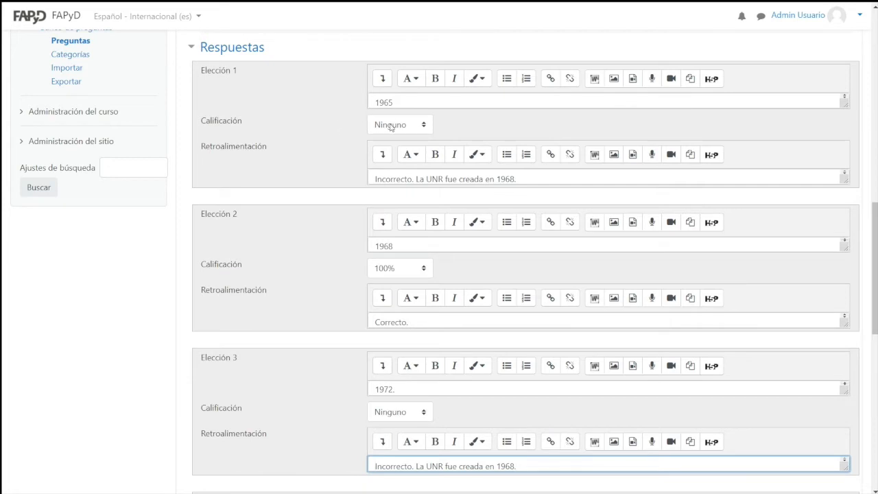
{"action": "left_click", "coordinate": [405, 389]}
{"action": "key", "text": "BackSpace"}
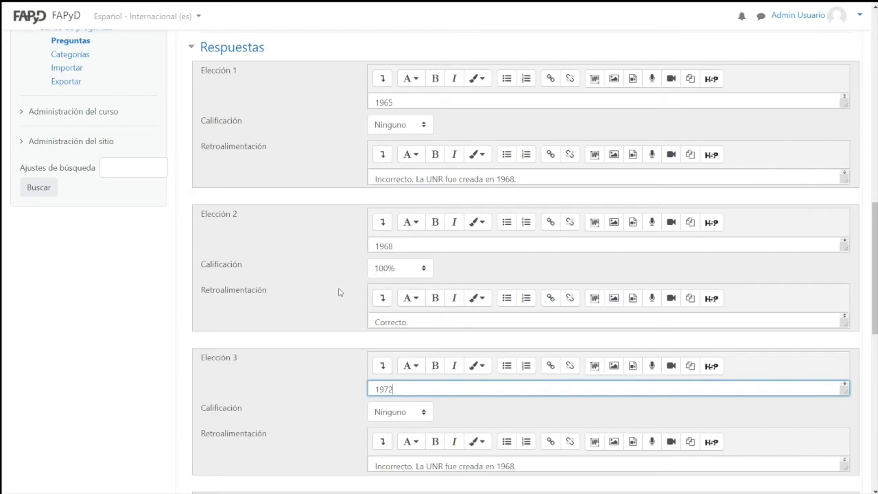
Leave Elección 4 and Elección 5 blank and save the question to the quiz
{"action": "scroll", "coordinate": [331, 299], "scroll_direction": "down", "scroll_amount": 7}
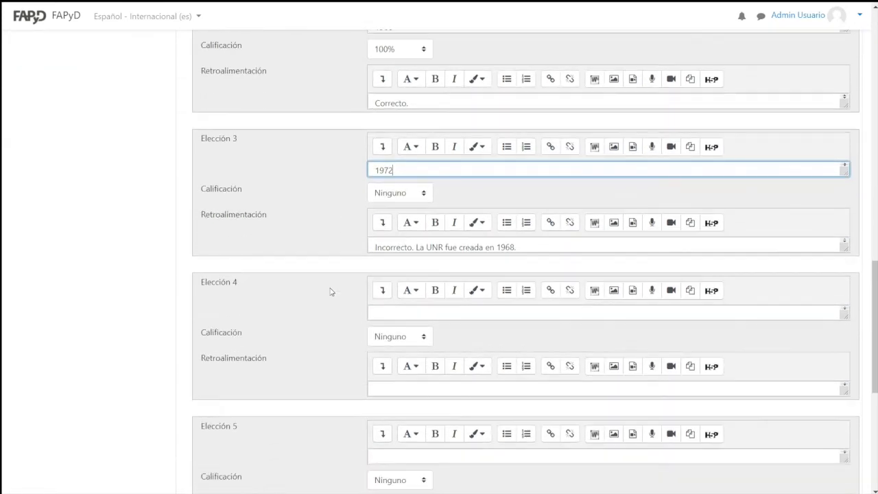
{"action": "scroll", "coordinate": [331, 270], "scroll_direction": "down", "scroll_amount": 1}
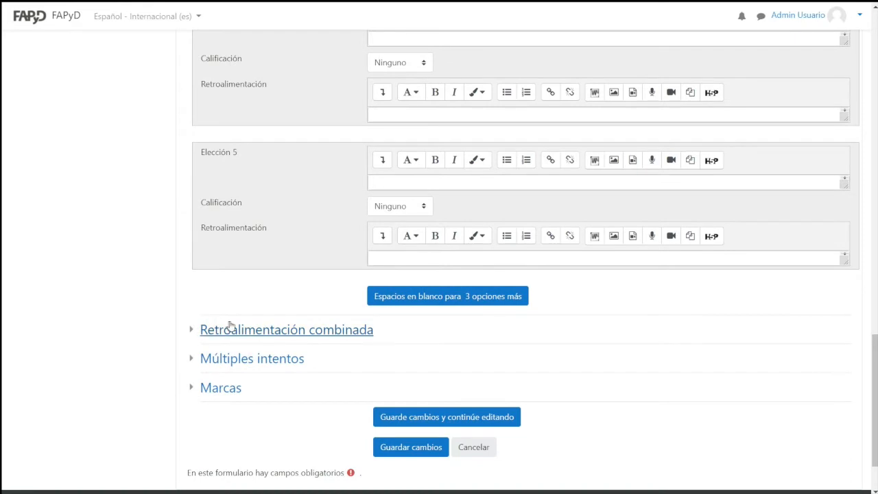
{"action": "scroll", "coordinate": [156, 337], "scroll_direction": "down", "scroll_amount": 1}
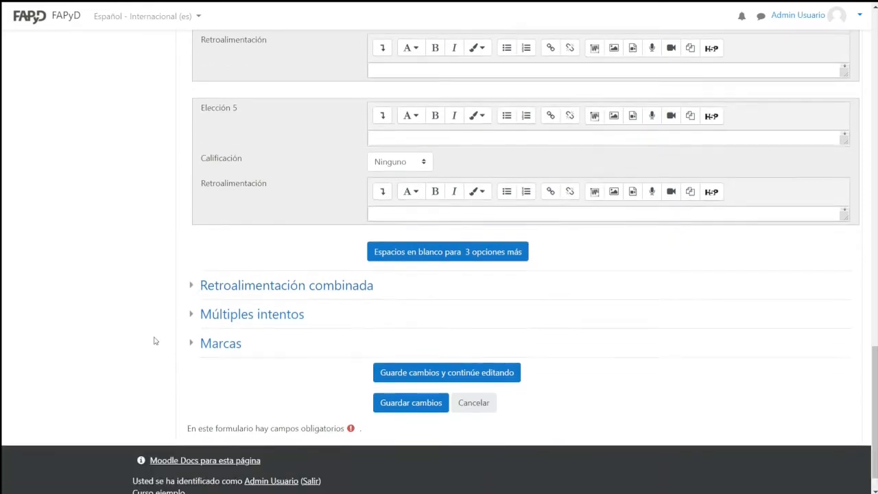
{"action": "left_click", "coordinate": [419, 397]}
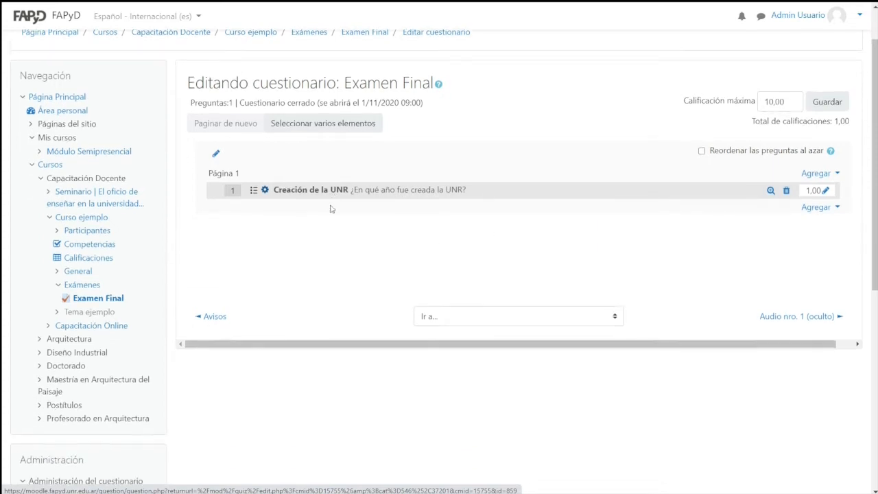
Examine the quiz administration options, including the entries under Banco de preguntas
{"action": "scroll", "coordinate": [238, 200], "scroll_direction": "down", "scroll_amount": 3}
{"action": "scroll", "coordinate": [205, 287], "scroll_direction": "down", "scroll_amount": 1}
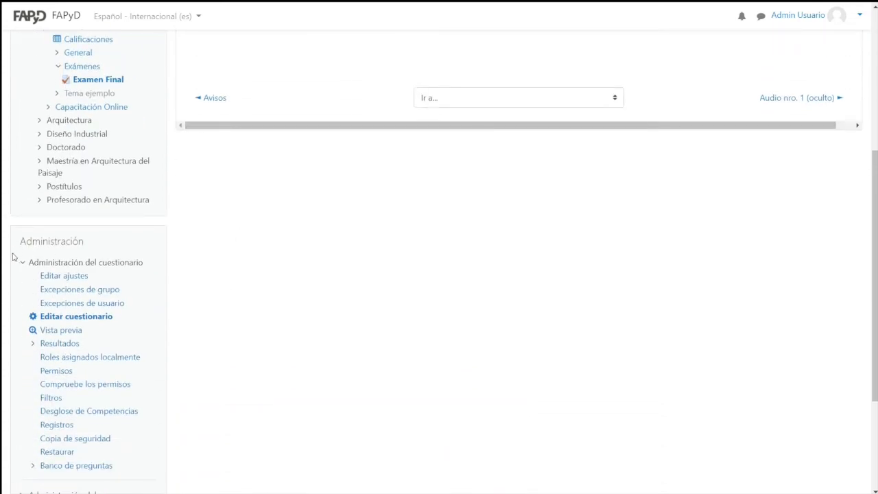
{"action": "scroll", "coordinate": [16, 253], "scroll_direction": "down", "scroll_amount": 1}
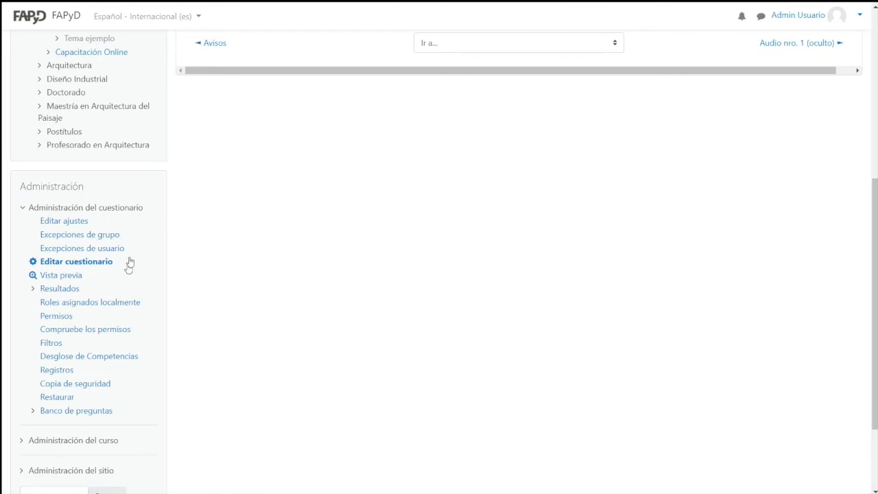
{"action": "scroll", "coordinate": [210, 209], "scroll_direction": "up", "scroll_amount": 1}
{"action": "scroll", "coordinate": [210, 209], "scroll_direction": "up", "scroll_amount": 1}
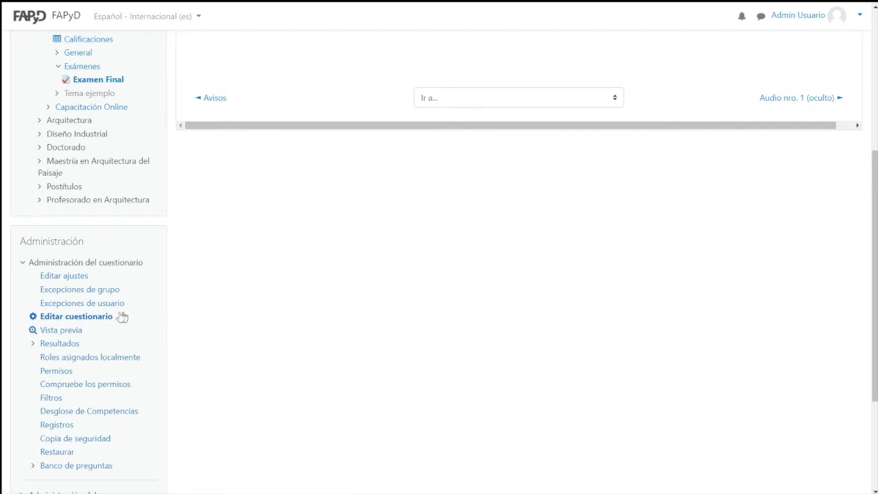
{"action": "scroll", "coordinate": [171, 357], "scroll_direction": "down", "scroll_amount": 1}
{"action": "left_click", "coordinate": [33, 410]}
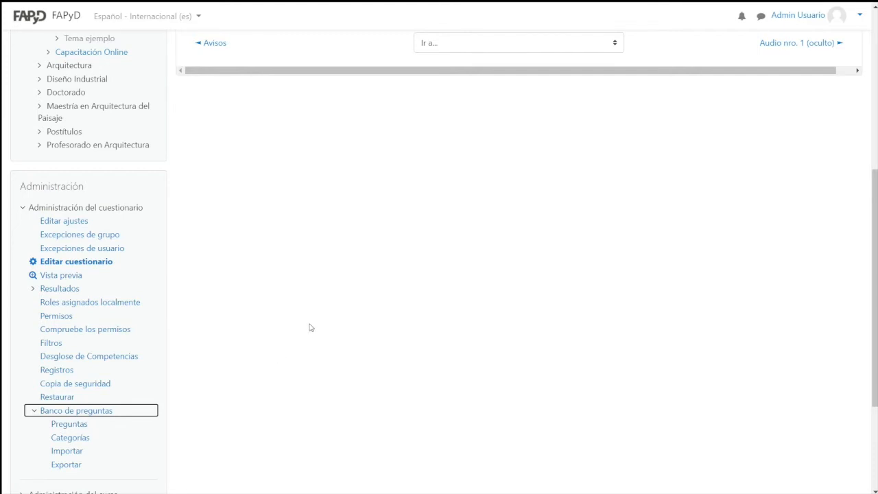
{"action": "scroll", "coordinate": [310, 327], "scroll_direction": "up", "scroll_amount": 5}
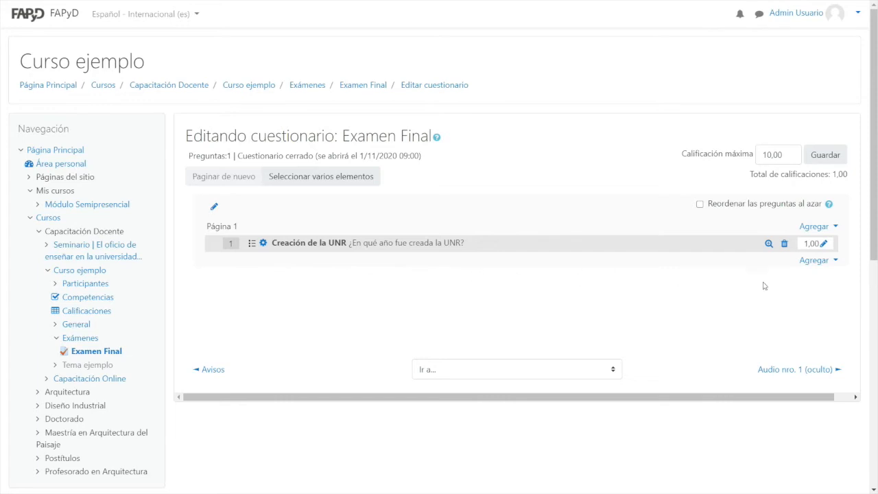
{"action": "left_click", "coordinate": [809, 266]}
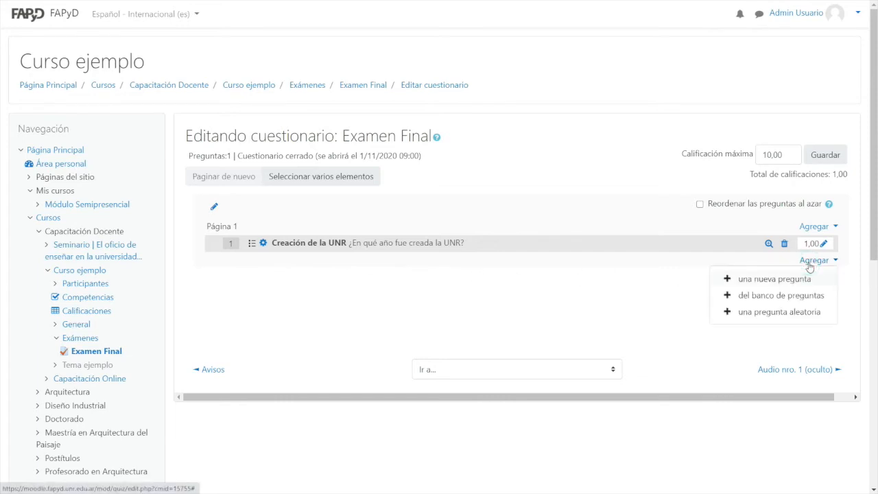
{"action": "left_click", "coordinate": [768, 295]}
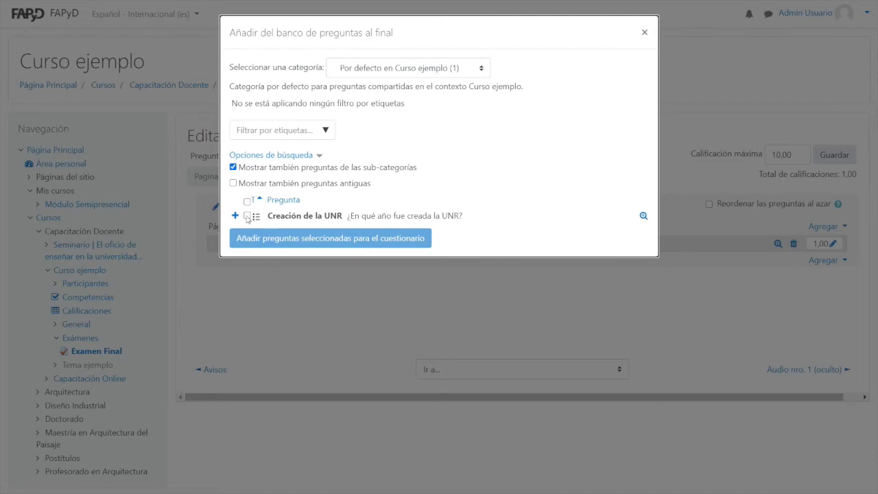
{"action": "left_click", "coordinate": [247, 216]}
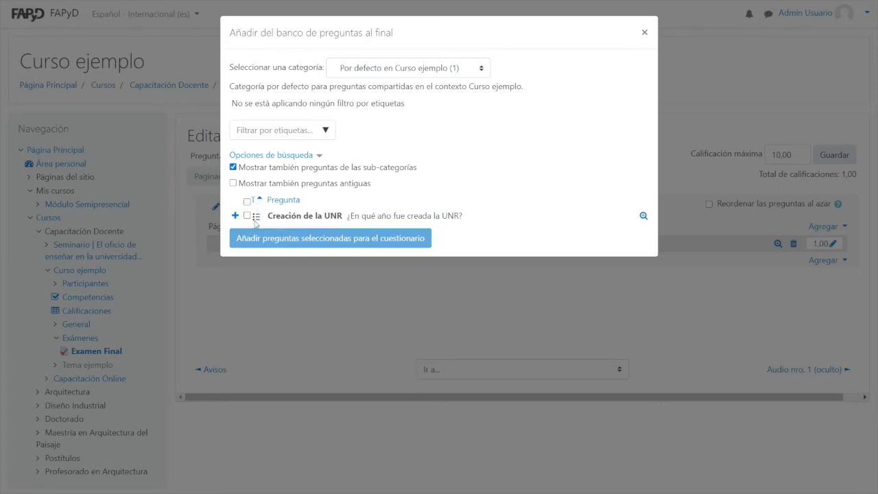
{"action": "left_click", "coordinate": [268, 239]}
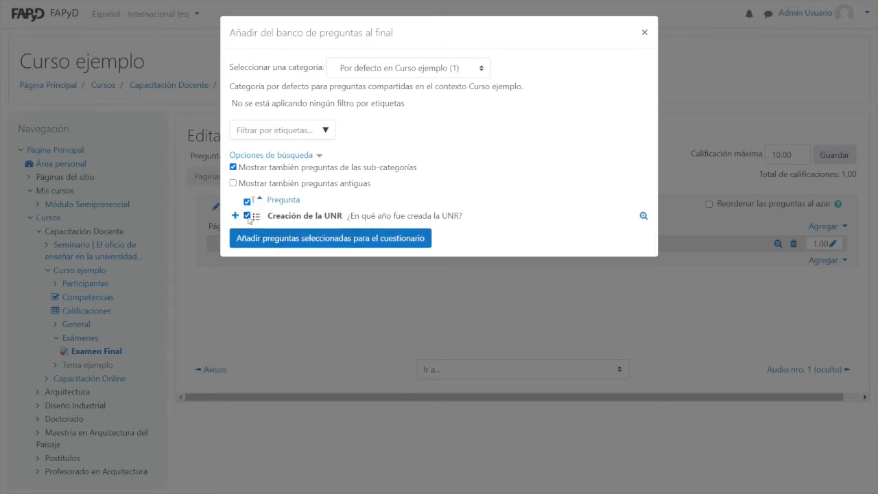
{"action": "left_click", "coordinate": [644, 32]}
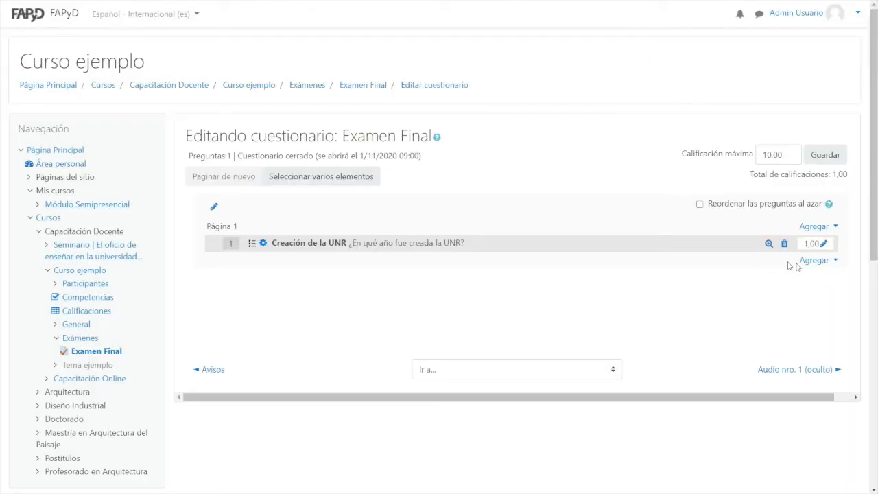
Add a new question of type Verdadero/Falso at the end of the quiz
{"action": "left_click", "coordinate": [813, 261]}
{"action": "left_click", "coordinate": [790, 279]}
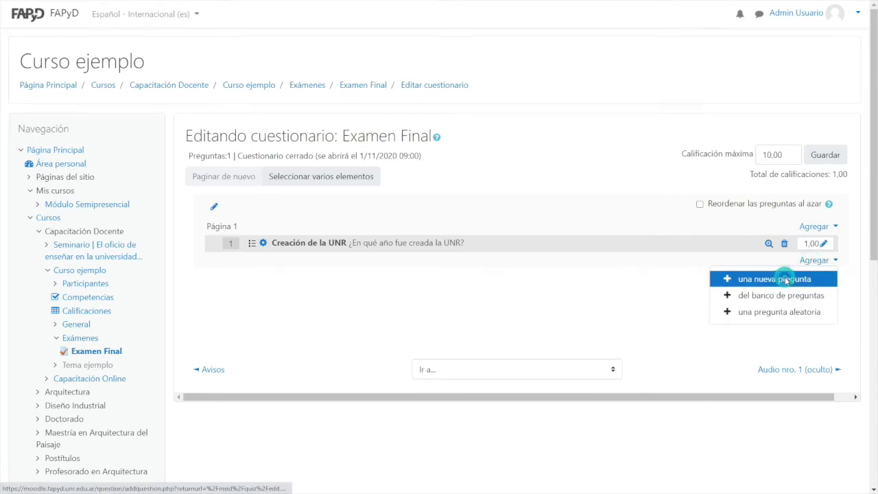
{"action": "scroll", "coordinate": [409, 226], "scroll_direction": "down", "scroll_amount": 5}
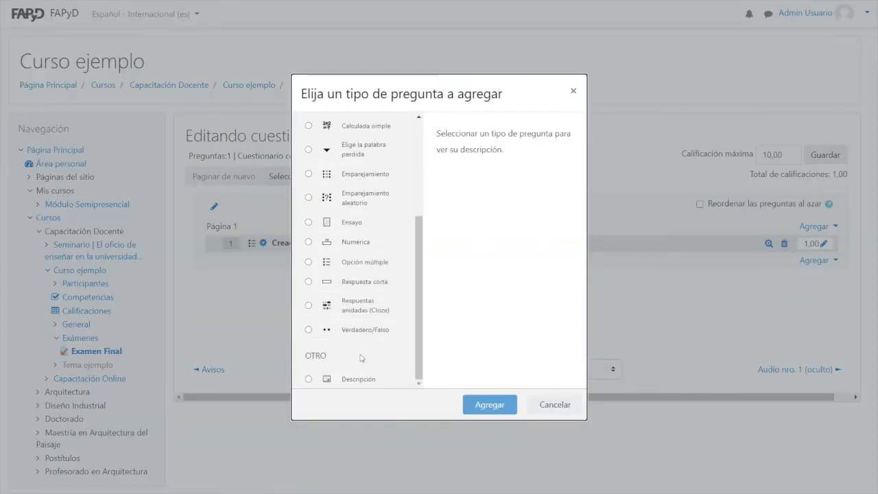
{"action": "left_click", "coordinate": [308, 329]}
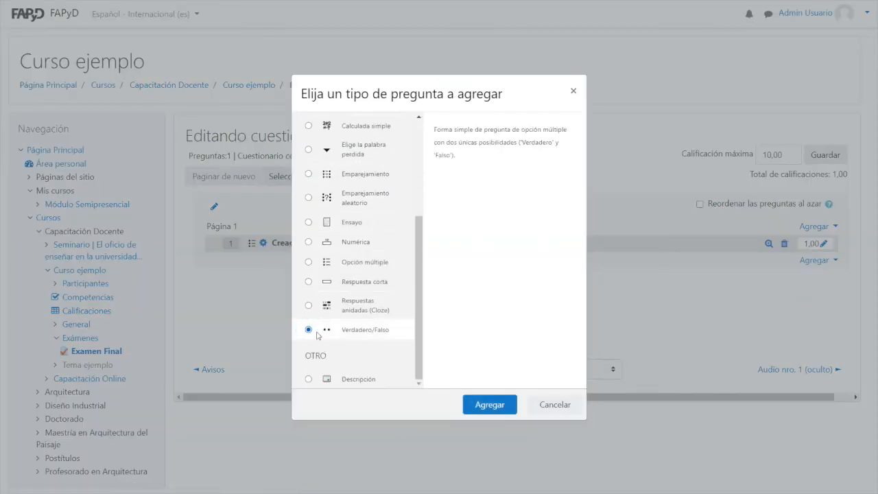
{"action": "left_click", "coordinate": [483, 405]}
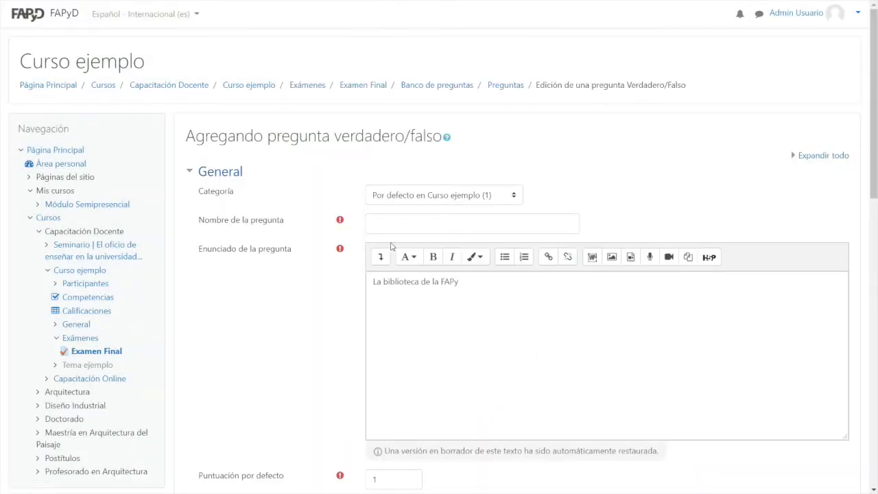
Clear the restored draft from the question text and name the question "Nombre de la biblioteca FAPyD"
{"action": "triple_click", "coordinate": [468, 281]}
{"action": "key", "text": "BackSpace"}
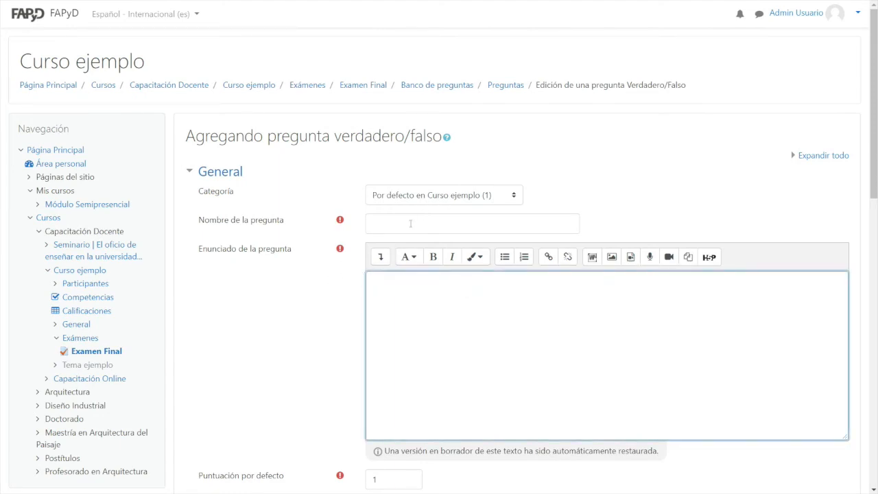
{"action": "left_click", "coordinate": [410, 223]}
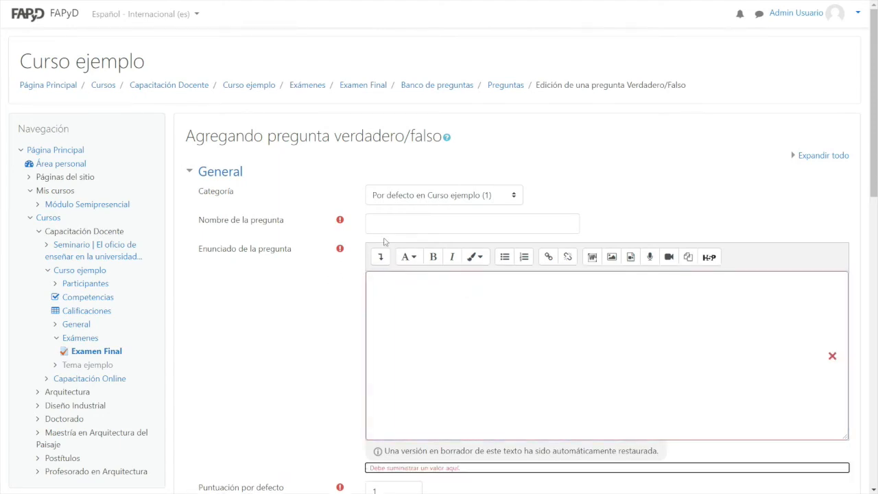
{"action": "left_click", "coordinate": [383, 224]}
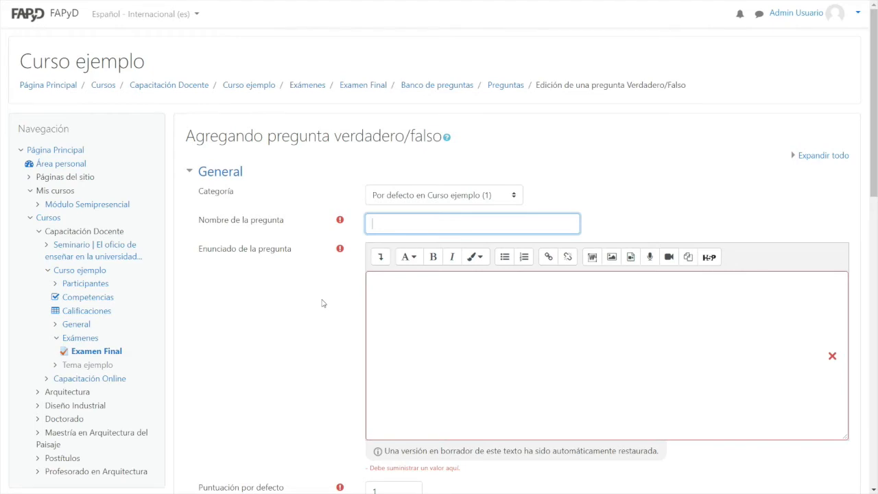
{"action": "type", "text": "Nombre de la biblioteca FAPyD"}
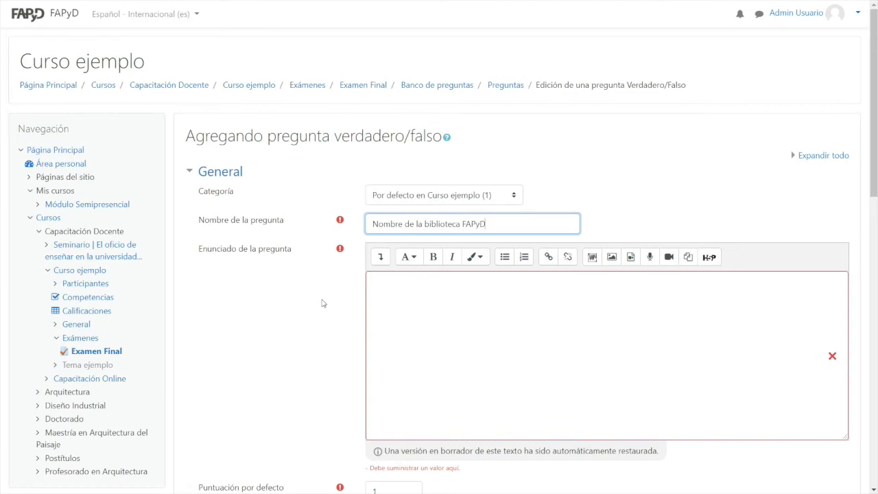
Enter the question text "La biblioteca de la FAPyD lleva por nombre Ángel Guido."
{"action": "left_click", "coordinate": [412, 299]}
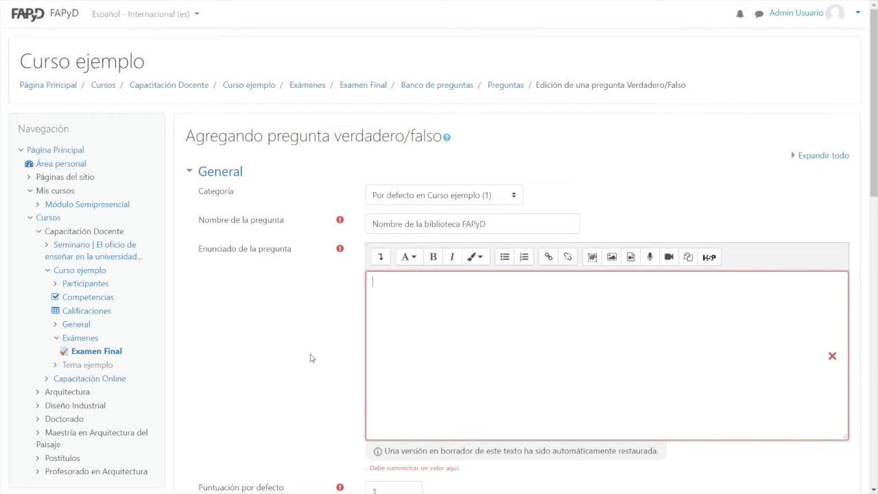
{"action": "type", "text": "La biblioteca"}
{"action": "type", "text": "de la"}
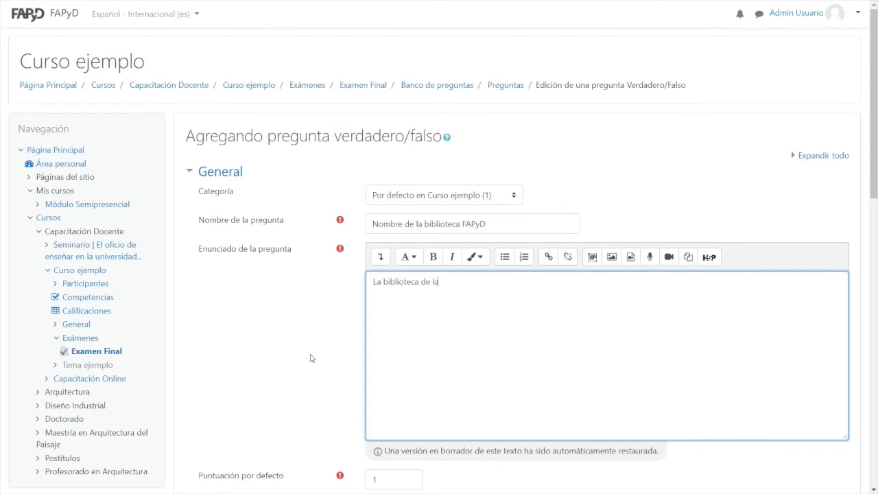
{"action": "type", "text": " FAPyD lleva por nombre"}
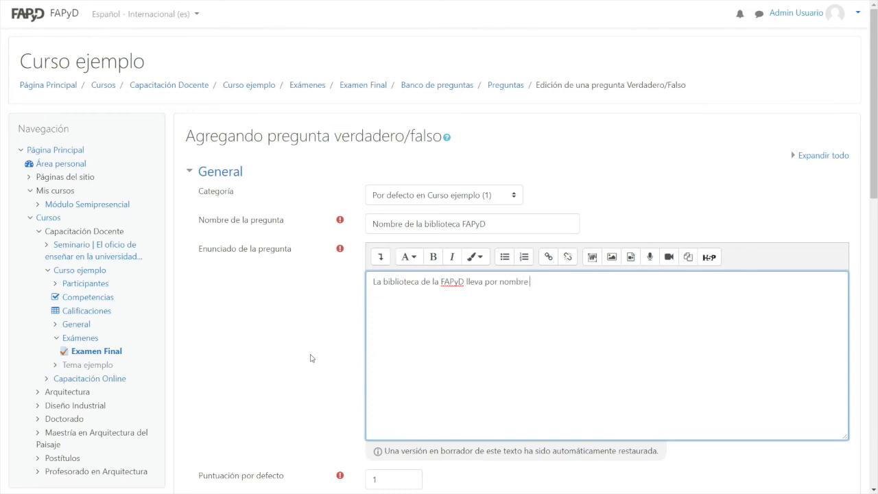
{"action": "type", "text": " Ángel Guido."}
{"action": "scroll", "coordinate": [503, 304], "scroll_direction": "down", "scroll_amount": 1}
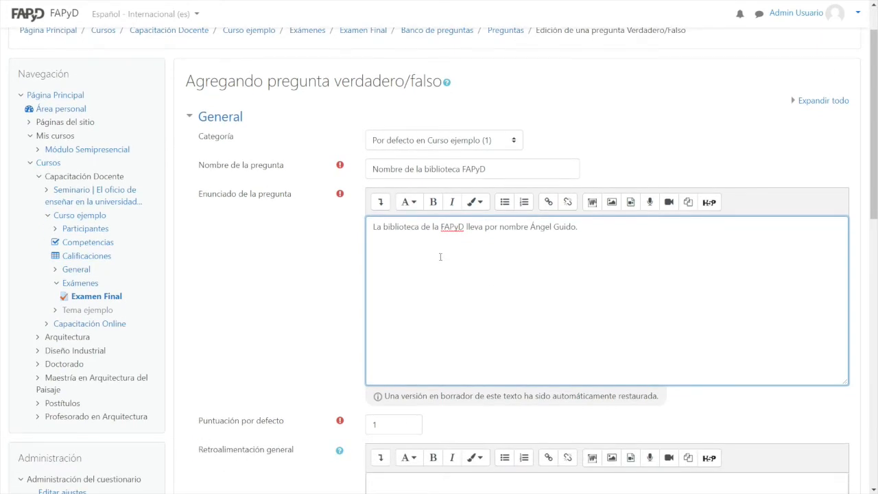
{"action": "left_click", "coordinate": [558, 237]}
{"action": "scroll", "coordinate": [560, 243], "scroll_direction": "down", "scroll_amount": 1}
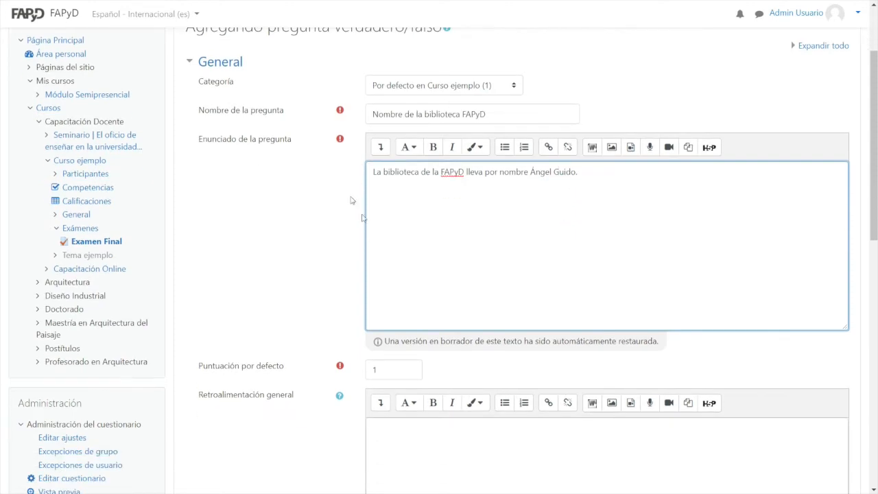
Choose Falso as the correct answer, leaving the general feedback and ID number blank
{"action": "scroll", "coordinate": [403, 225], "scroll_direction": "down", "scroll_amount": 2}
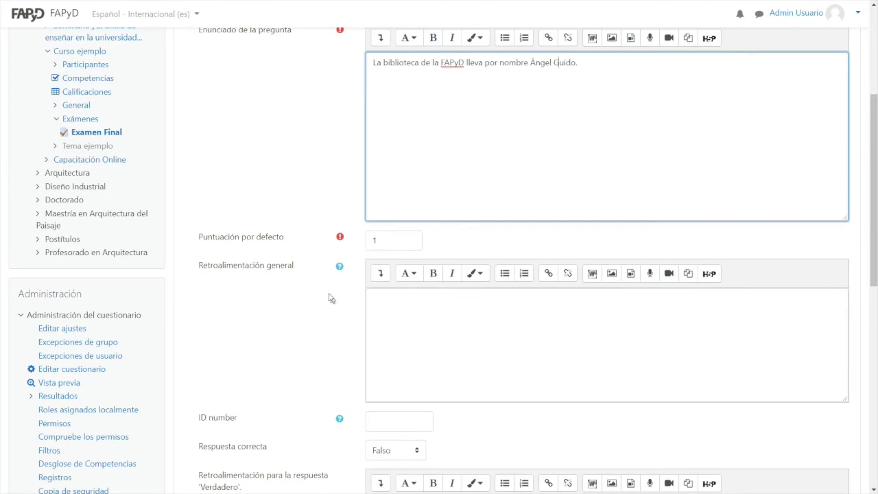
{"action": "scroll", "coordinate": [324, 289], "scroll_direction": "down", "scroll_amount": 1}
{"action": "scroll", "coordinate": [323, 289], "scroll_direction": "down", "scroll_amount": 3}
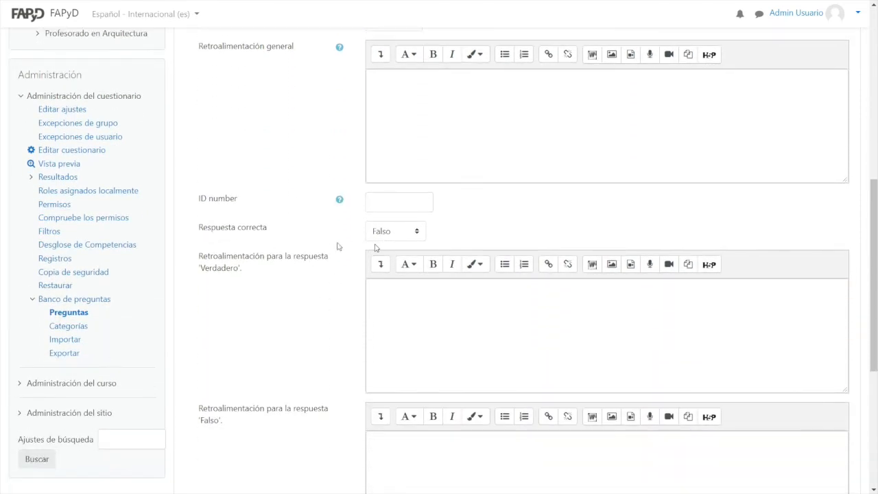
{"action": "left_click", "coordinate": [416, 232]}
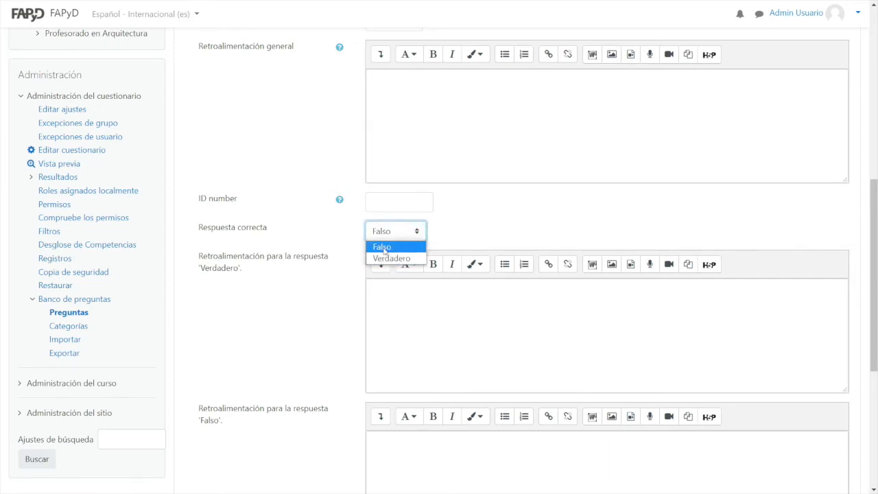
{"action": "left_click", "coordinate": [392, 249]}
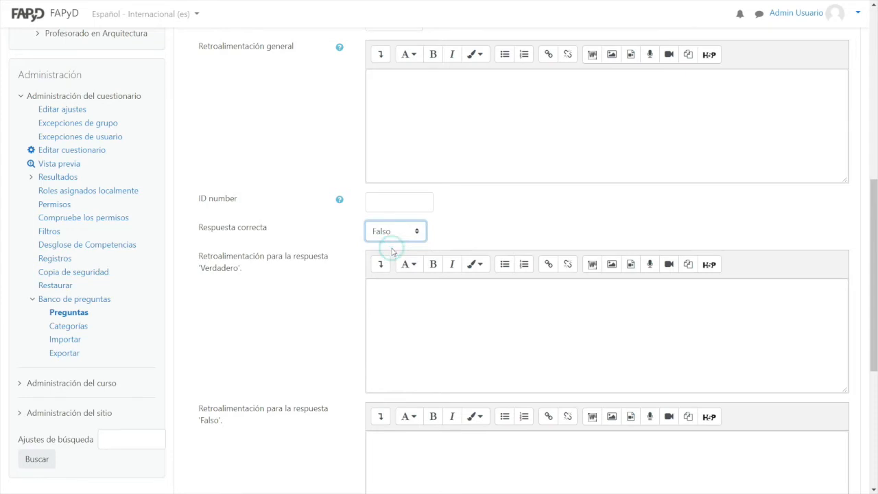
Enter "Incorrecto. La biblioteca de la FAPyD lleva por nombre Hilarión Hernández Larguía." as the feedback for the answer Verdadero
{"action": "scroll", "coordinate": [300, 221], "scroll_direction": "down", "scroll_amount": 1}
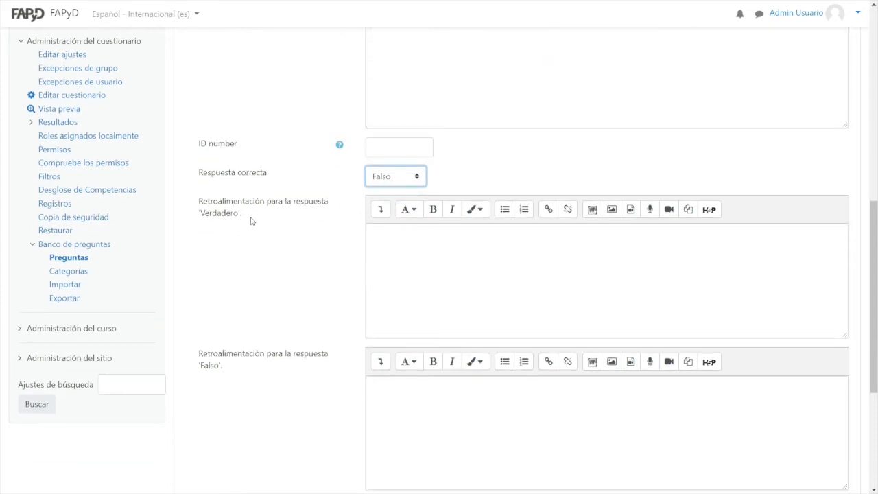
{"action": "left_click", "coordinate": [399, 248]}
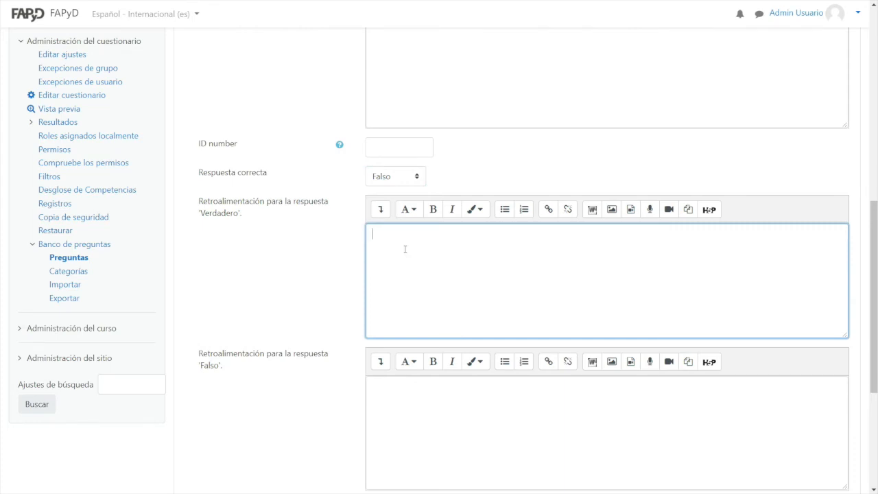
{"action": "type", "text": "Incorrecto"}
{"action": "type", "text": ". La bilio"}
{"action": "type", "text": "blioteca de"}
{"action": "type", "text": " la FAPyD"}
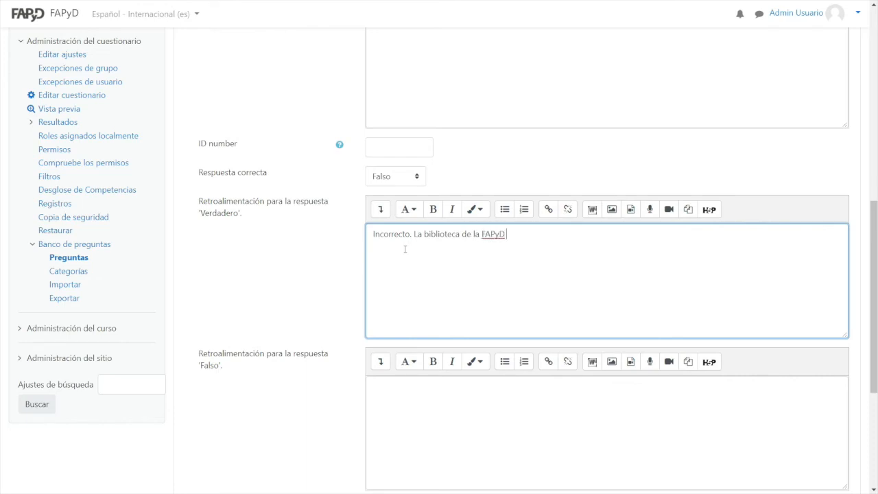
{"action": "type", "text": " lleva po"}
{"action": "type", "text": "r nombre Hilar"}
{"action": "type", "text": "ion Hernández"}
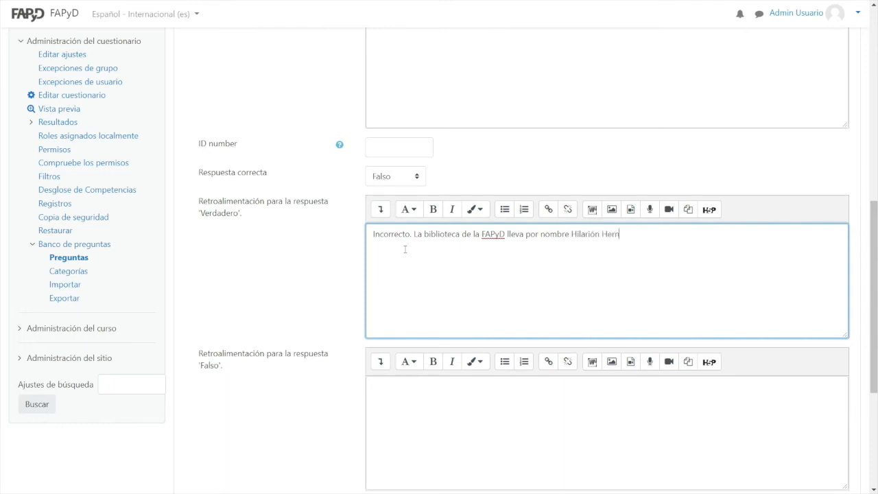
{"action": "type", "text": " Larguía."}
Copy the Verdadero feedback into the feedback for the answer Falso and change its first word to "Correcto"
{"action": "key", "text": "ctrl+a"}
{"action": "key", "text": "ctrl+c"}
{"action": "key", "text": "Right"}
{"action": "scroll", "coordinate": [381, 252], "scroll_direction": "down", "scroll_amount": 1}
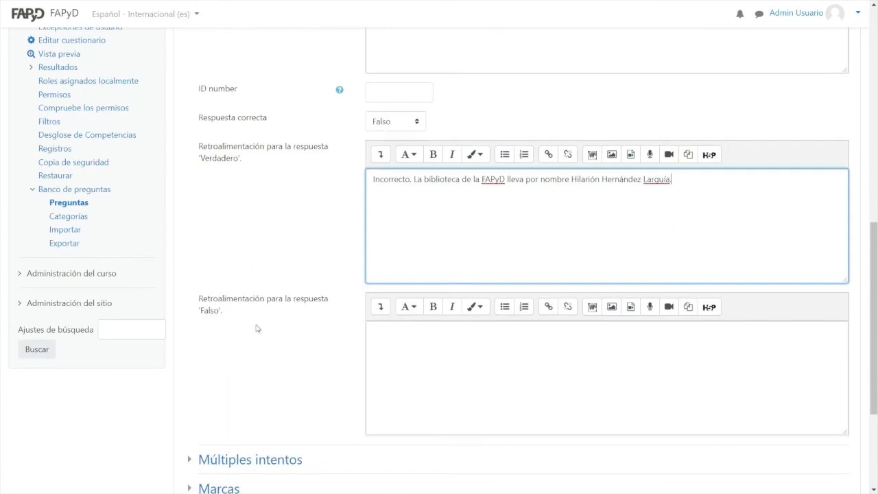
{"action": "left_click", "coordinate": [430, 353]}
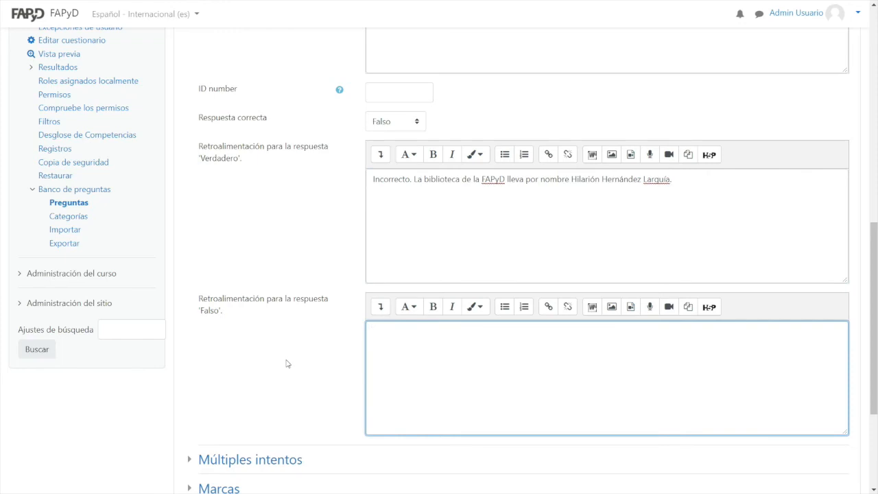
{"action": "key", "text": "ctrl+v"}
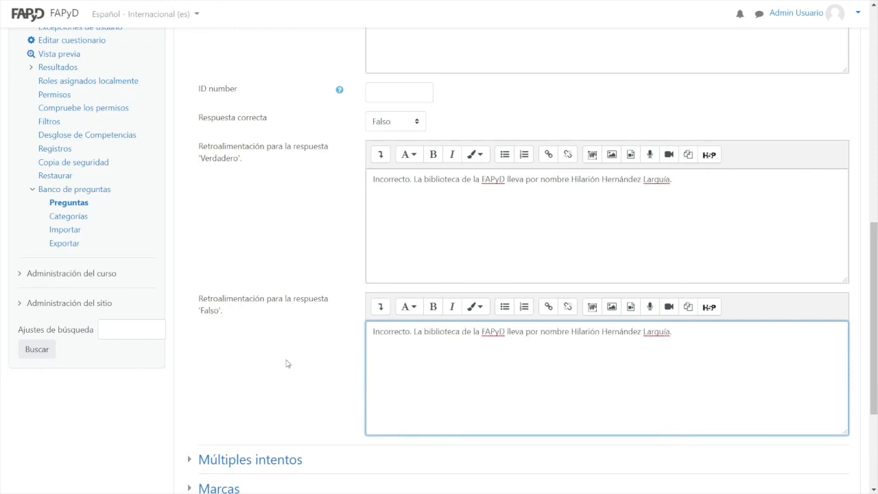
{"action": "left_click", "coordinate": [382, 332]}
{"action": "key", "text": "shift+Home"}
{"action": "type", "text": "C"}
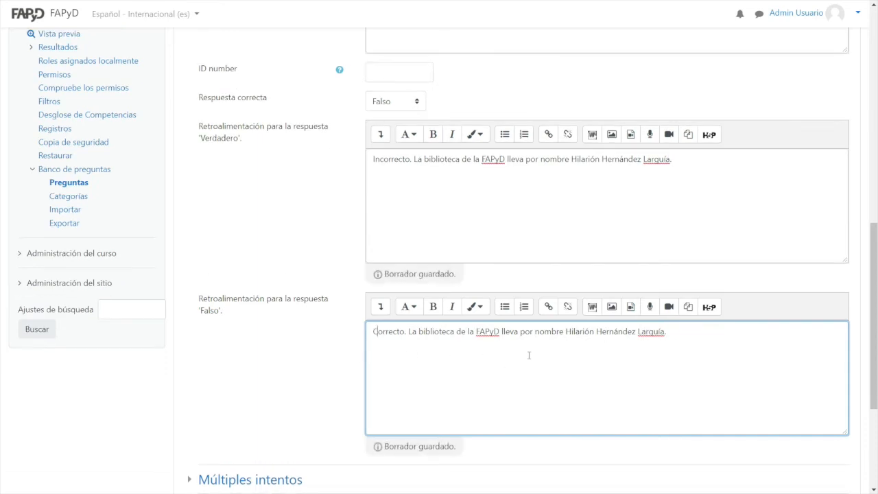
Review the Múltiples intentos and Marcas sections without changing them, and save the question to the quiz
{"action": "scroll", "coordinate": [343, 378], "scroll_direction": "down", "scroll_amount": 3}
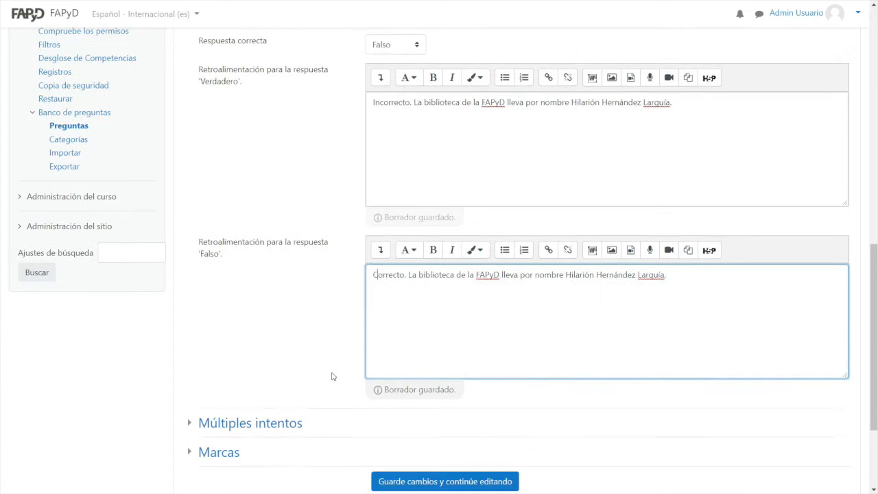
{"action": "left_click", "coordinate": [191, 350]}
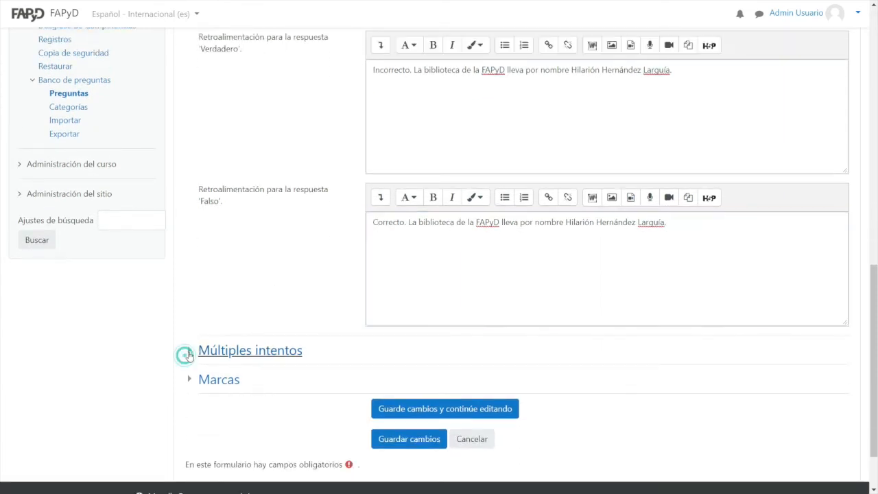
{"action": "scroll", "coordinate": [187, 336], "scroll_direction": "down", "scroll_amount": 2}
{"action": "left_click", "coordinate": [187, 369]}
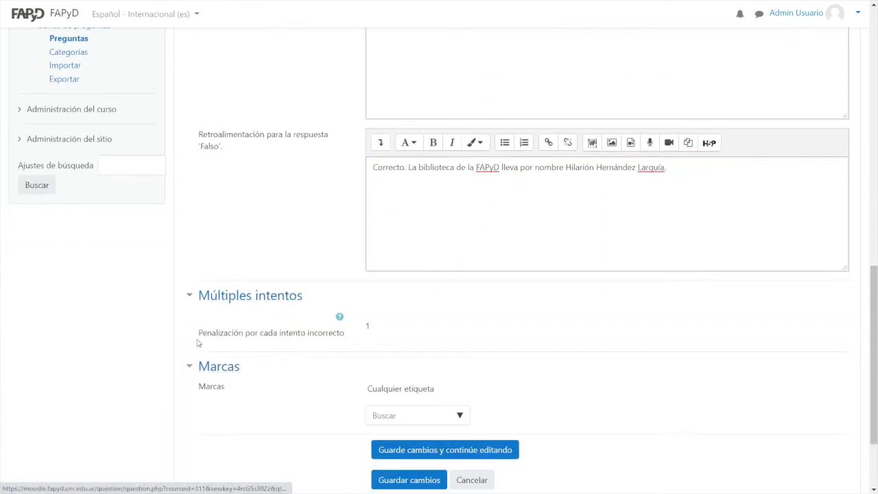
{"action": "left_click", "coordinate": [187, 296]}
{"action": "left_click", "coordinate": [187, 326]}
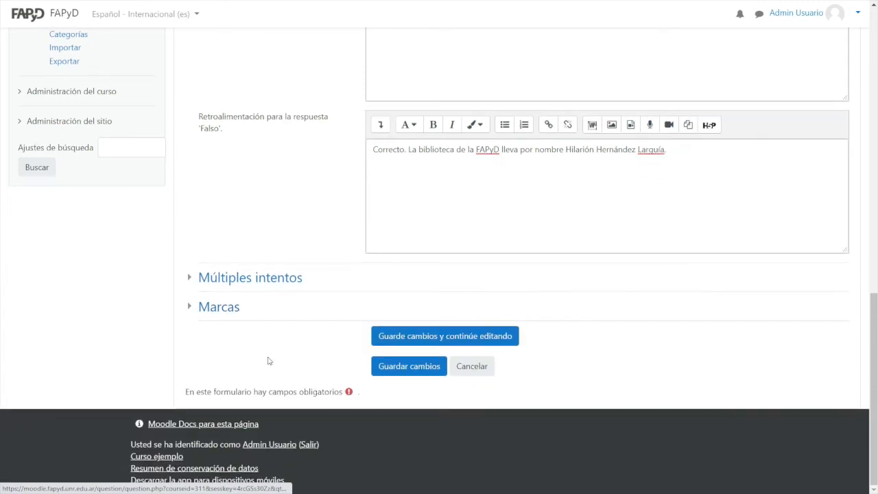
{"action": "left_click", "coordinate": [384, 366]}
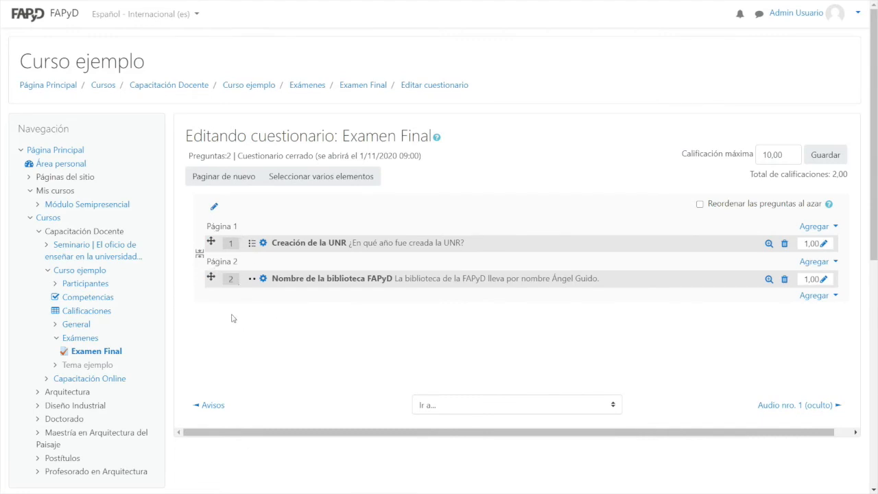
Move the question Nombre de la biblioteca FAPyD to Página 1, ahead of Creación de la UNR
{"action": "left_click", "coordinate": [198, 257]}
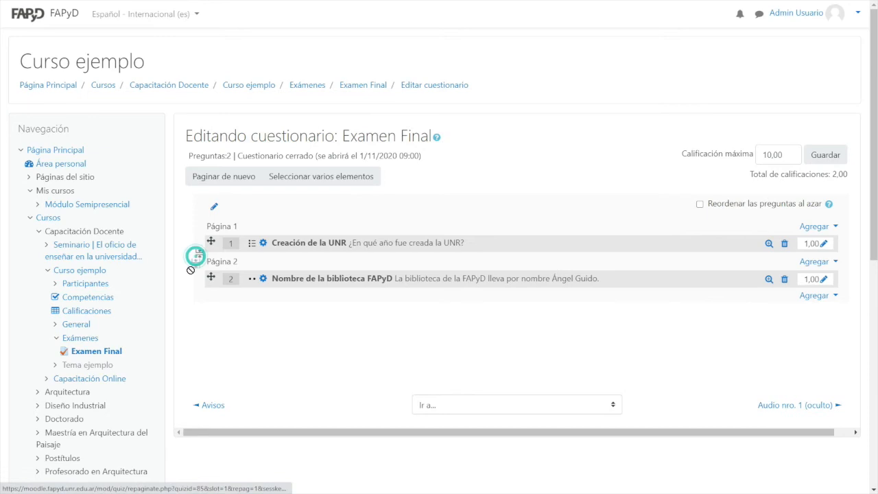
{"action": "left_click", "coordinate": [211, 277]}
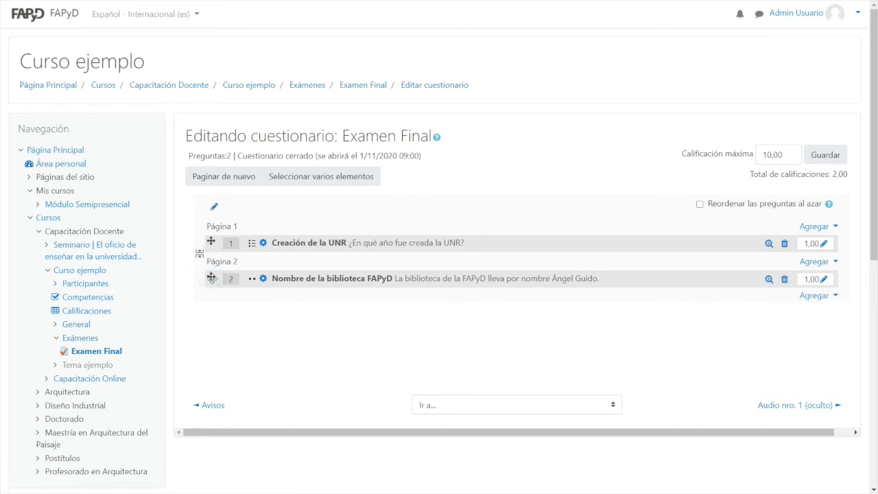
{"action": "left_click_drag", "start_coordinate": [212, 277], "coordinate": [220, 212]}
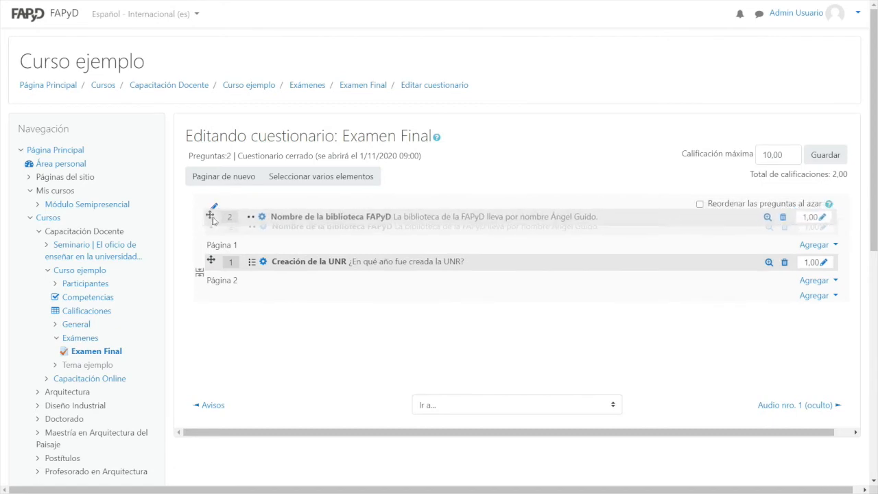
{"action": "left_click_drag", "start_coordinate": [212, 241], "coordinate": [211, 281]}
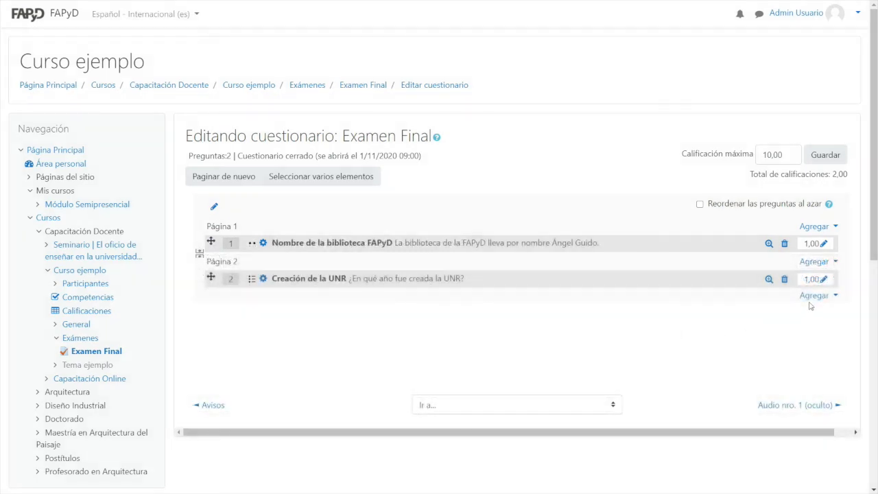
Add a new question of type Ensayo after the last question in the quiz
{"action": "left_click", "coordinate": [814, 296]}
{"action": "left_click", "coordinate": [769, 317]}
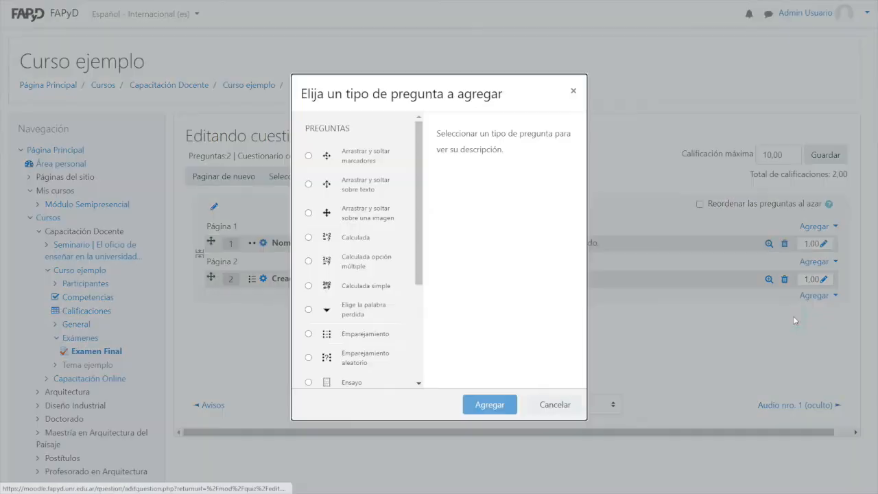
{"action": "scroll", "coordinate": [387, 343], "scroll_direction": "down", "scroll_amount": 2}
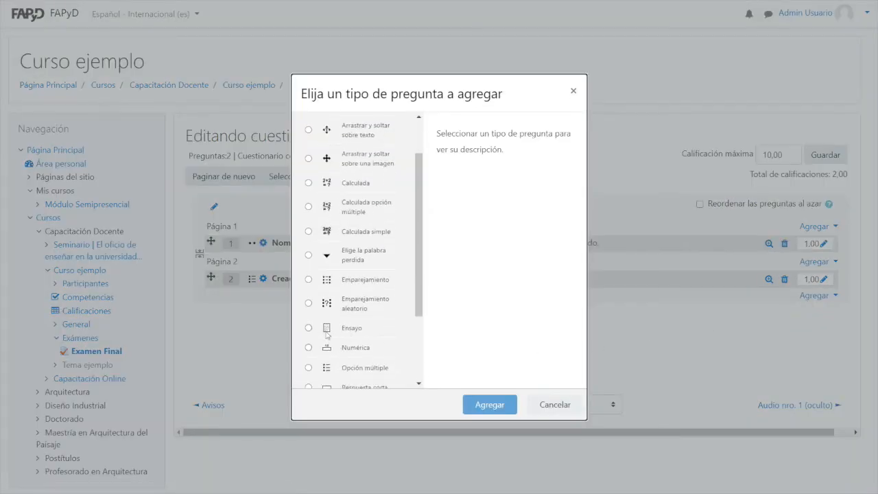
{"action": "left_click", "coordinate": [309, 331]}
{"action": "left_click", "coordinate": [489, 409]}
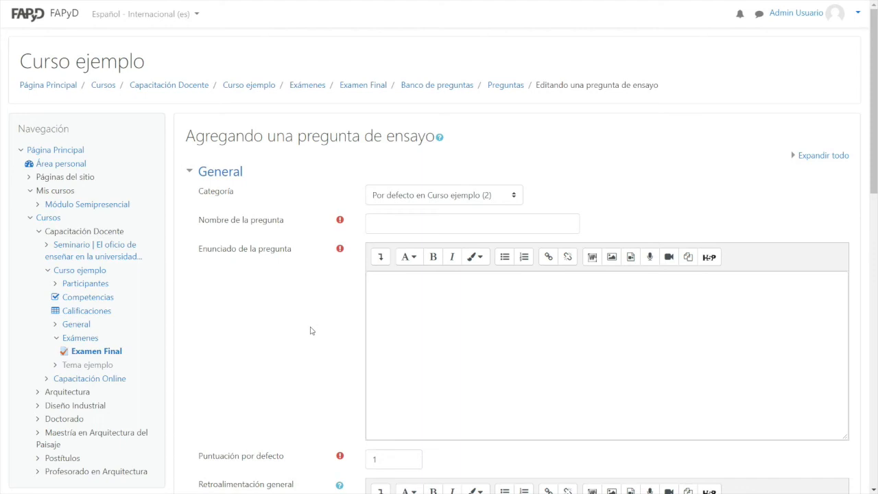
Name the question "Ensayo sobre arquitectura" and enter "¿Qué es para usted la arquitectura?" as its statement
{"action": "left_click", "coordinate": [375, 227]}
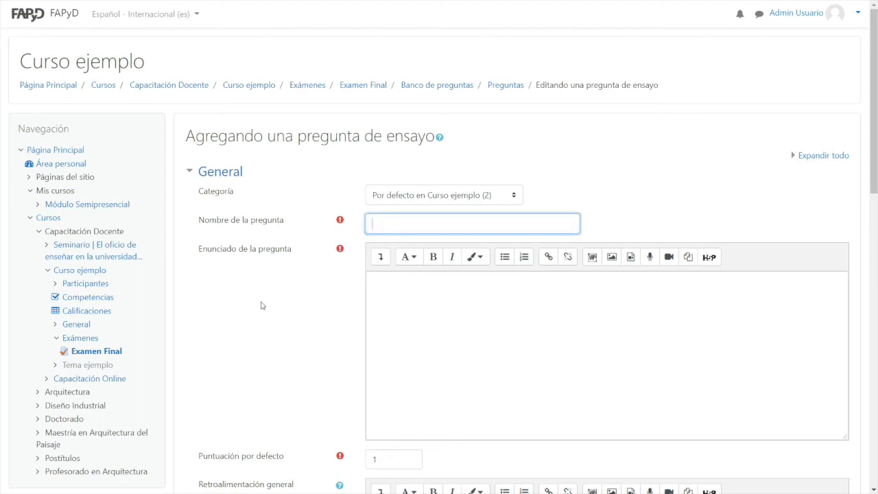
{"action": "type", "text": "Ensayo sobre arquitectura"}
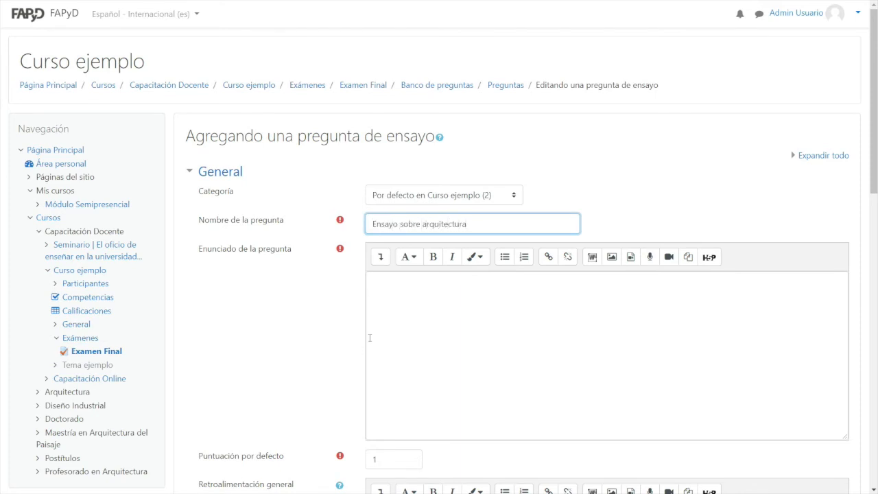
{"action": "left_click", "coordinate": [405, 318]}
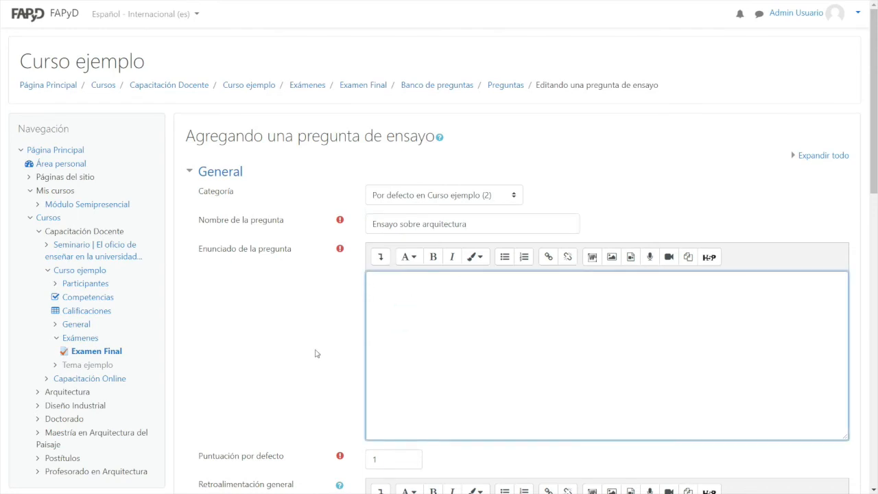
{"action": "type", "text": "¿Qué es para usted la arquitectura?"}
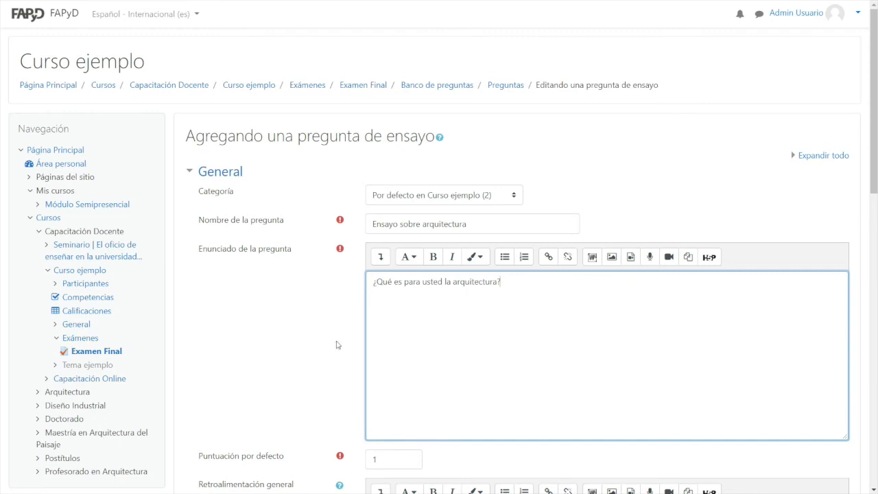
Review the default mark, general feedback, ID number and response format options, keeping Editor HTML as the format
{"action": "scroll", "coordinate": [314, 301], "scroll_direction": "down", "scroll_amount": 2}
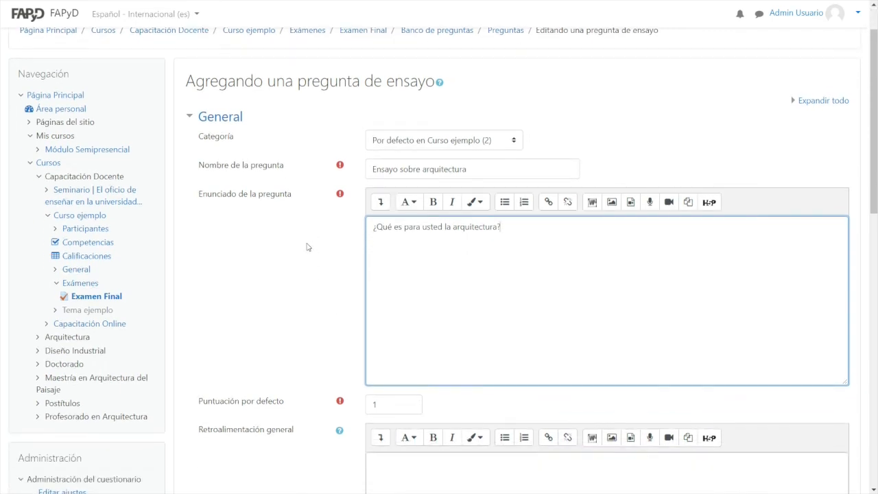
{"action": "scroll", "coordinate": [302, 295], "scroll_direction": "down", "scroll_amount": 2}
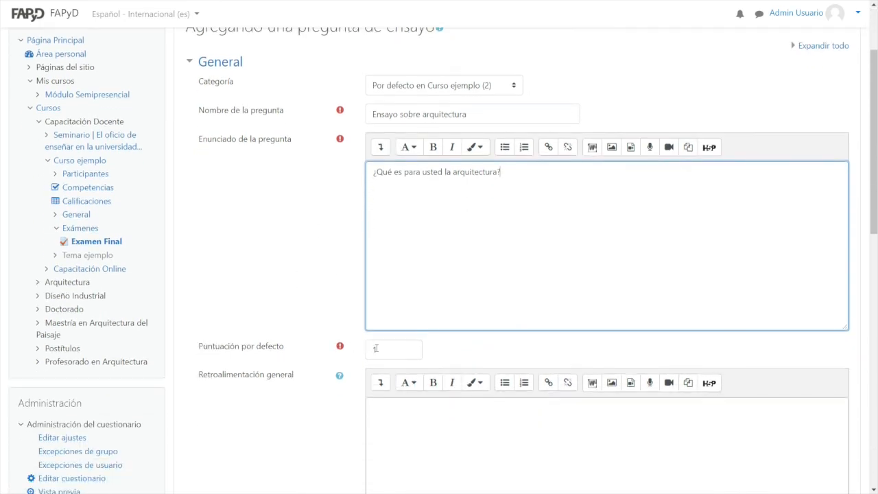
{"action": "scroll", "coordinate": [288, 343], "scroll_direction": "down", "scroll_amount": 2}
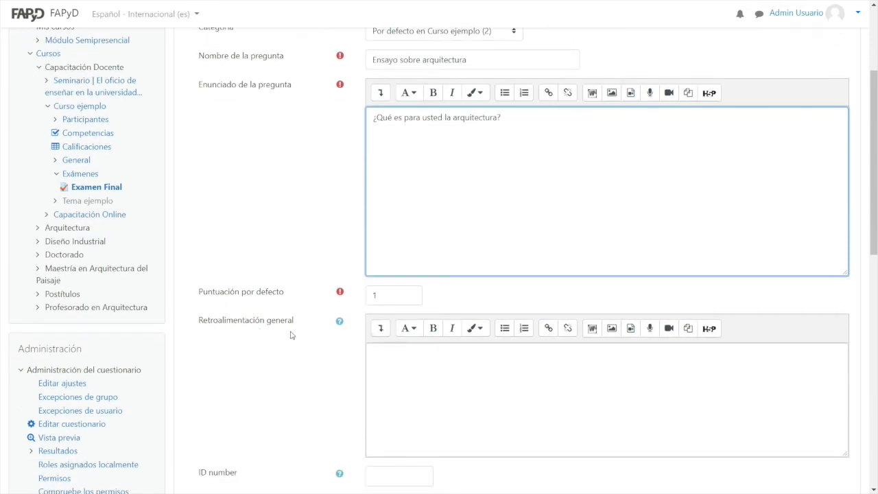
{"action": "scroll", "coordinate": [300, 369], "scroll_direction": "down", "scroll_amount": 2}
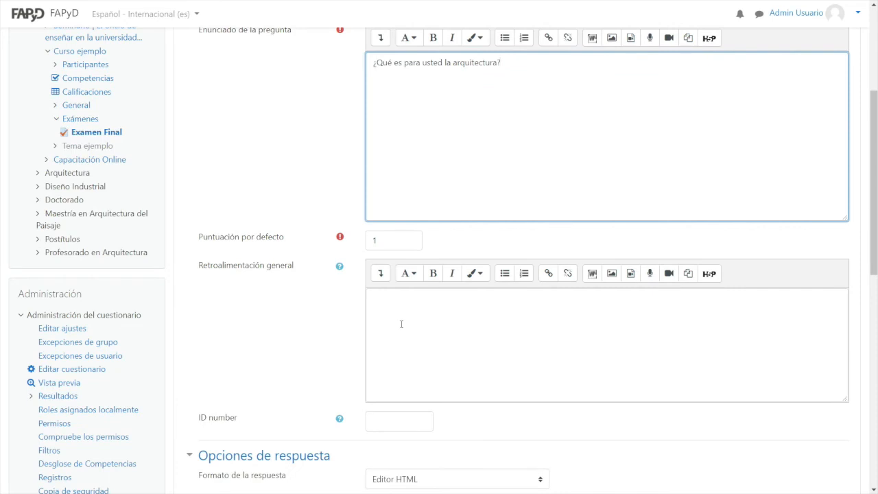
{"action": "scroll", "coordinate": [329, 286], "scroll_direction": "down", "scroll_amount": 6}
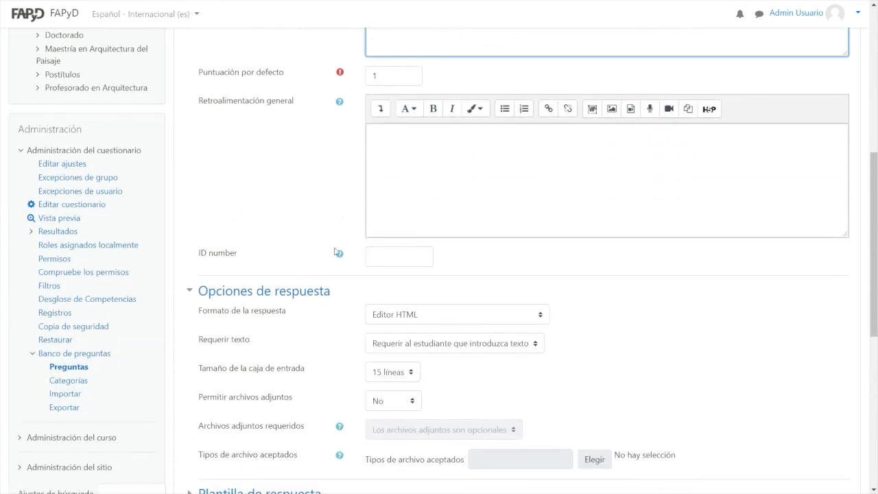
{"action": "scroll", "coordinate": [275, 295], "scroll_direction": "down", "scroll_amount": 2}
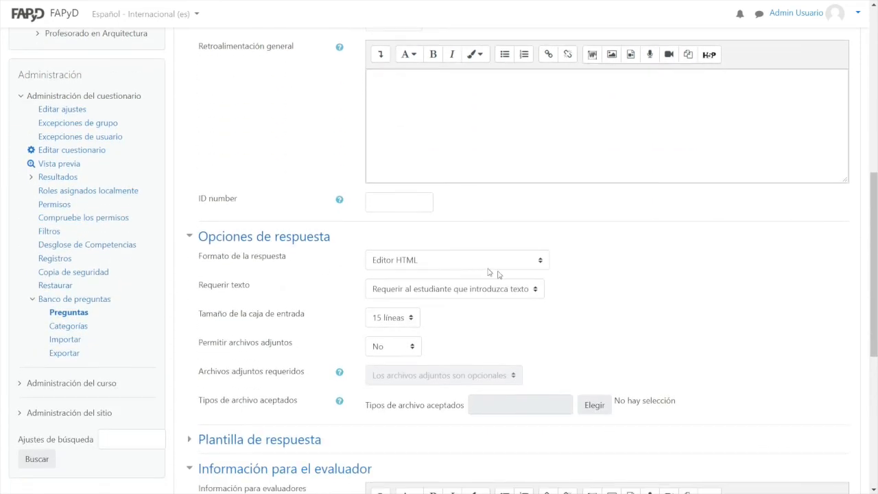
{"action": "left_click", "coordinate": [540, 264]}
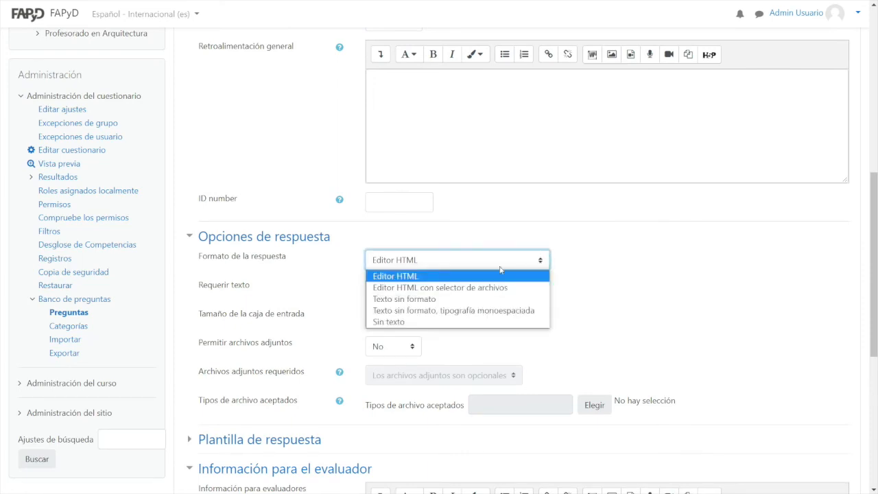
{"action": "left_click", "coordinate": [410, 278]}
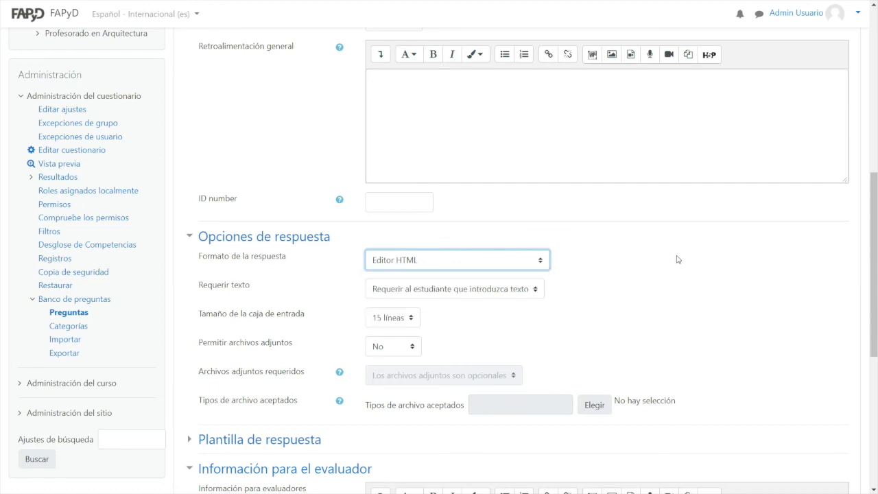
Show the full formatting toolbar of the general feedback editor and check the available response formats without changing the selection
{"action": "scroll", "coordinate": [646, 243], "scroll_direction": "up", "scroll_amount": 1}
{"action": "left_click", "coordinate": [379, 114]}
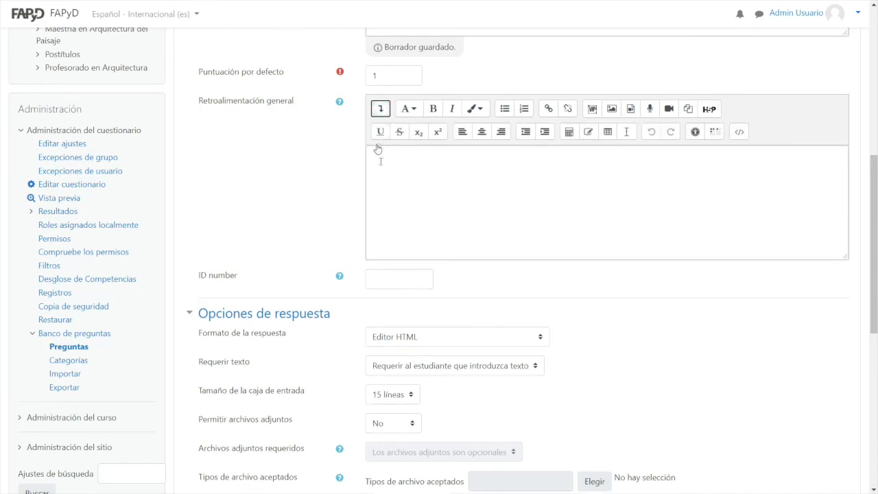
{"action": "left_click", "coordinate": [481, 178]}
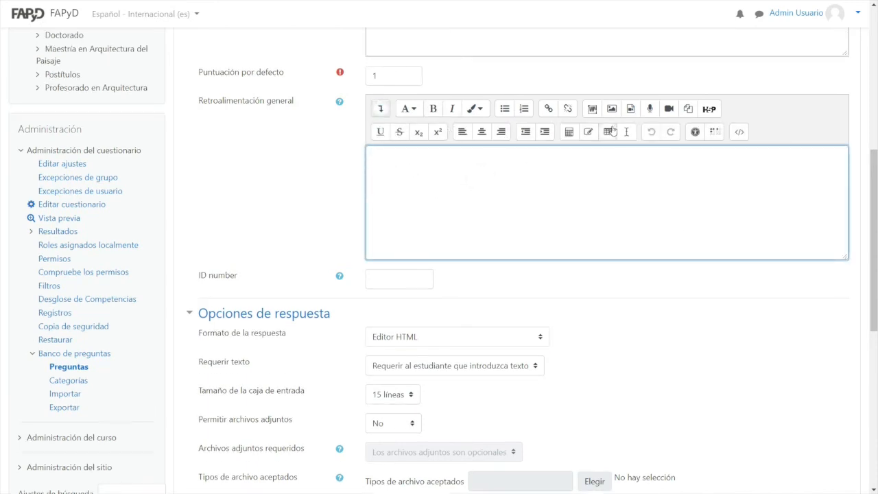
{"action": "scroll", "coordinate": [446, 185], "scroll_direction": "down", "scroll_amount": 2}
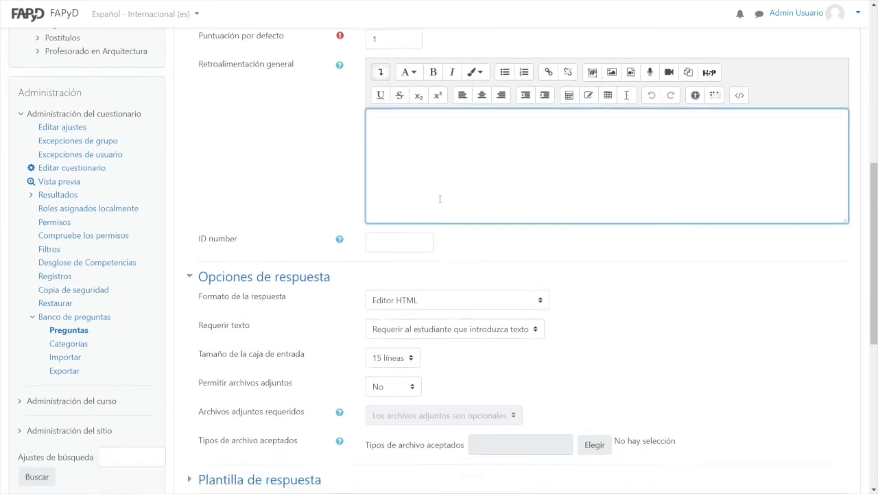
{"action": "left_click", "coordinate": [521, 287]}
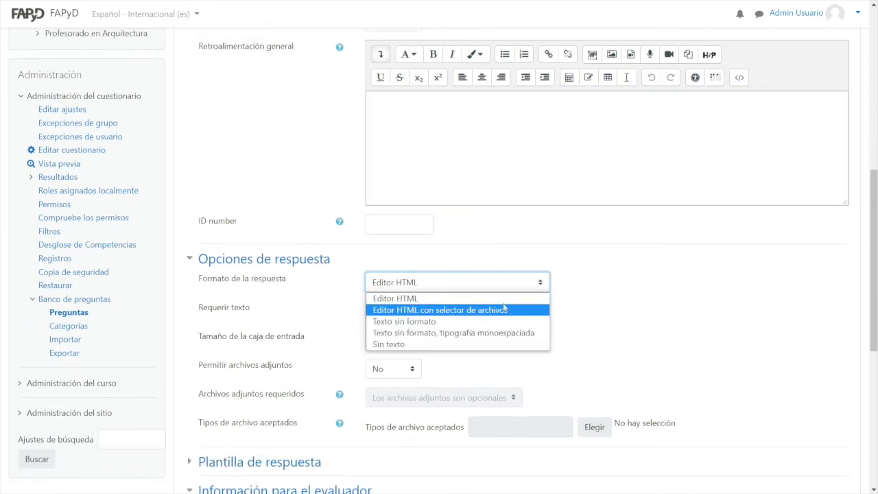
{"action": "left_click", "coordinate": [326, 139]}
{"action": "scroll", "coordinate": [371, 163], "scroll_direction": "up", "scroll_amount": 2}
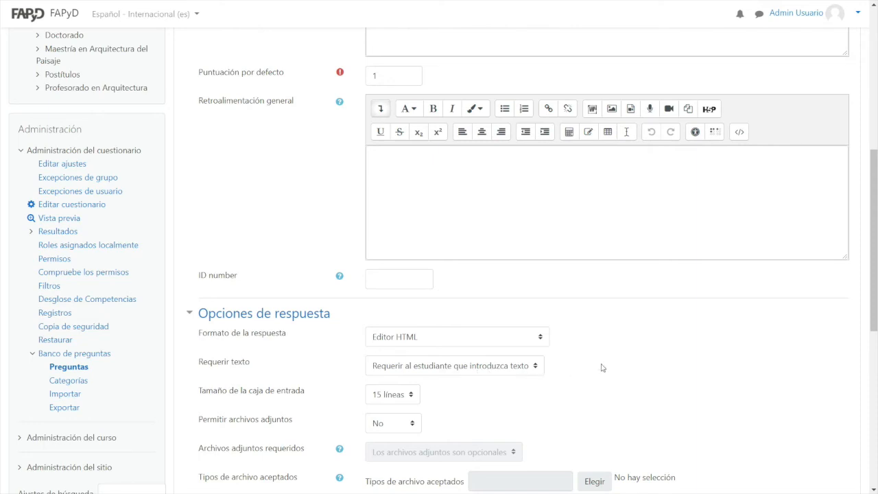
Try Texto sin formato and Sin texto as the response format, and return it to Editor HTML
{"action": "scroll", "coordinate": [602, 369], "scroll_direction": "down", "scroll_amount": 2}
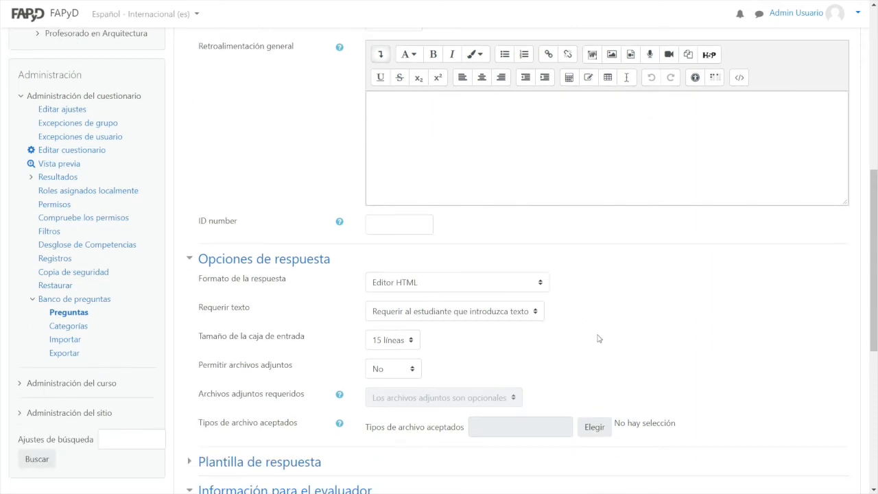
{"action": "scroll", "coordinate": [602, 332], "scroll_direction": "down", "scroll_amount": 2}
{"action": "left_click", "coordinate": [541, 230]}
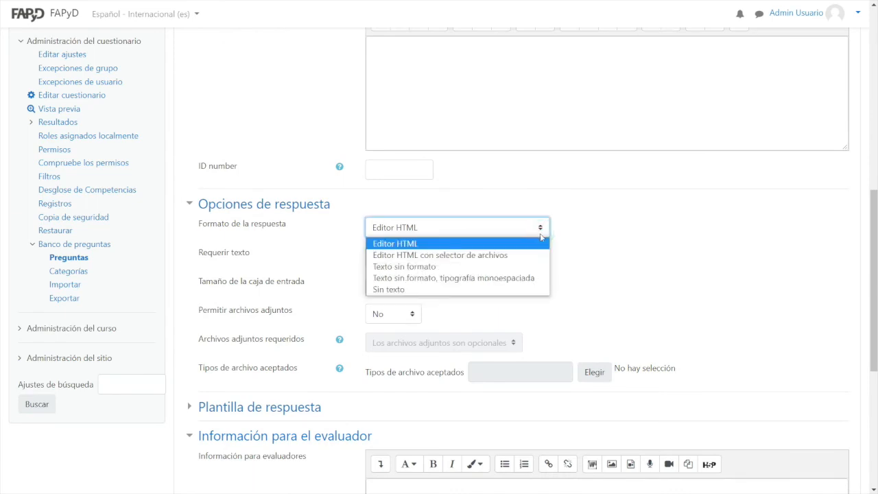
{"action": "left_click", "coordinate": [460, 267]}
{"action": "scroll", "coordinate": [462, 266], "scroll_direction": "up", "scroll_amount": 3}
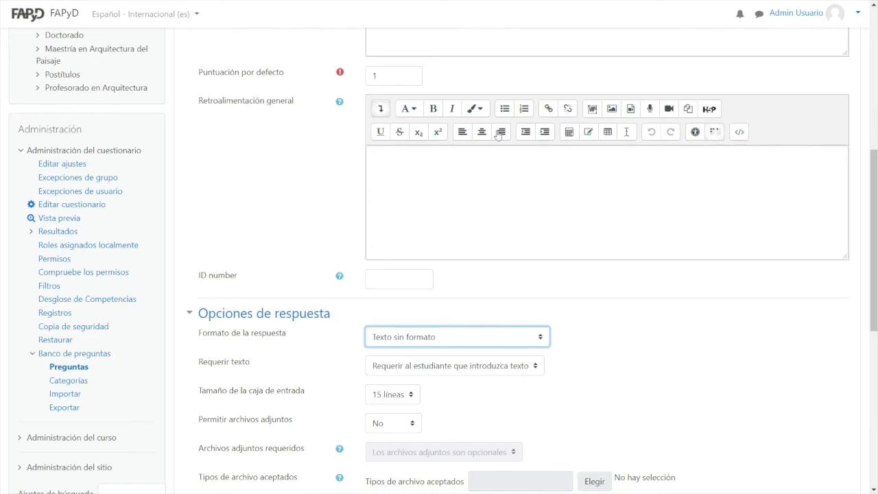
{"action": "scroll", "coordinate": [334, 229], "scroll_direction": "down", "scroll_amount": 3}
{"action": "left_click", "coordinate": [539, 229]}
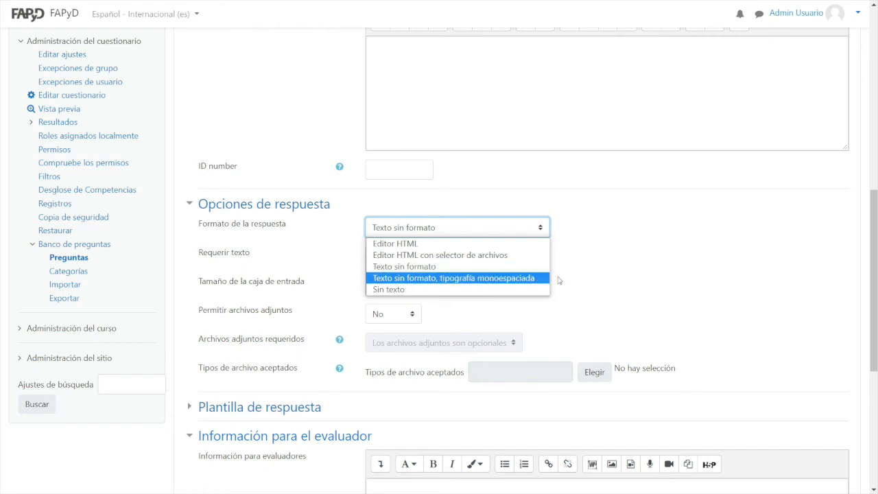
{"action": "left_click", "coordinate": [411, 289]}
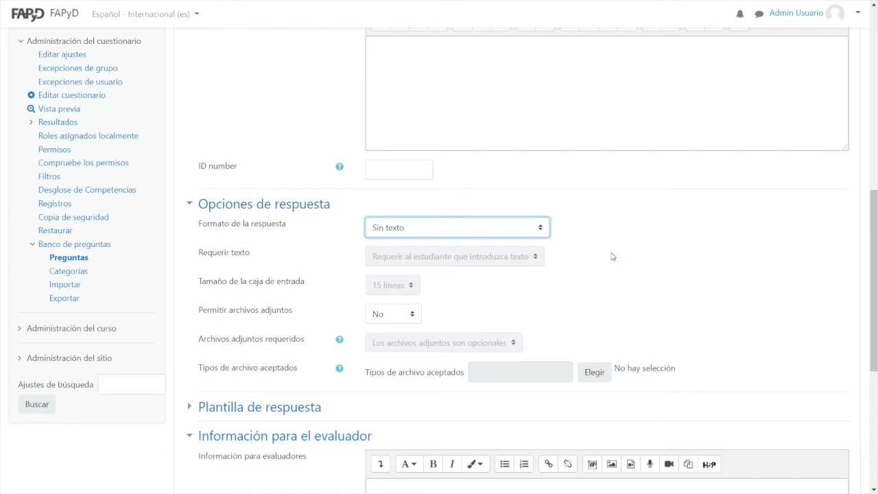
{"action": "scroll", "coordinate": [611, 256], "scroll_direction": "up", "scroll_amount": 1}
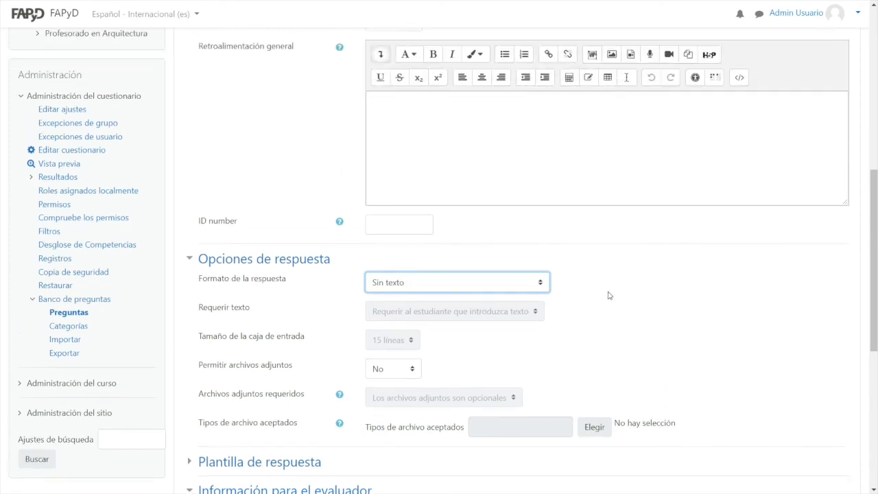
{"action": "left_click", "coordinate": [531, 289]}
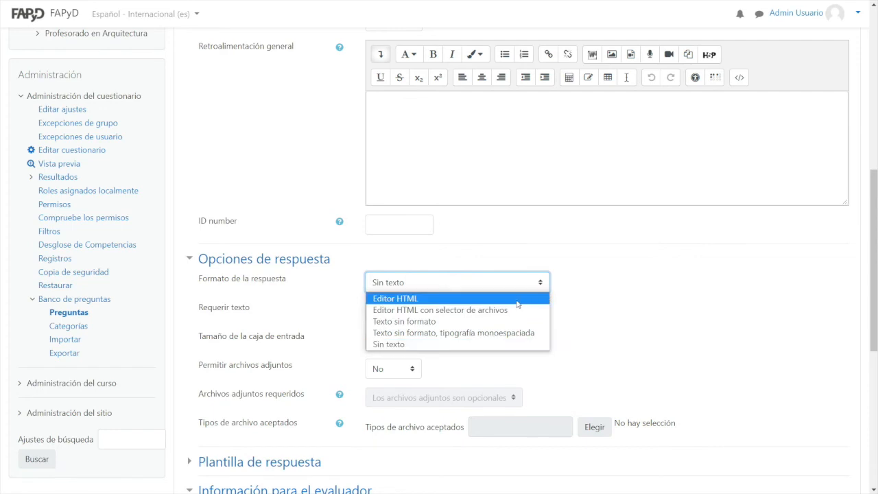
{"action": "left_click", "coordinate": [516, 299]}
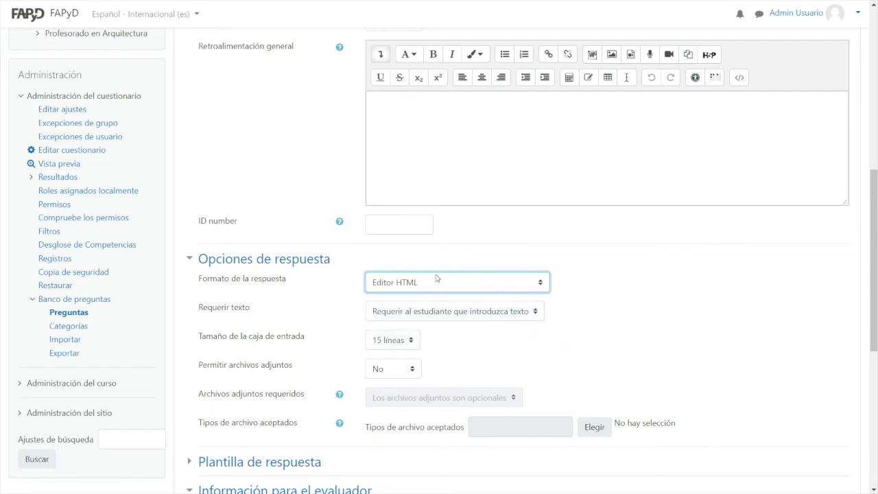
Check the Requerir texto choices and keep Requerir al estudiante que introduzca texto
{"action": "scroll", "coordinate": [576, 271], "scroll_direction": "down", "scroll_amount": 1}
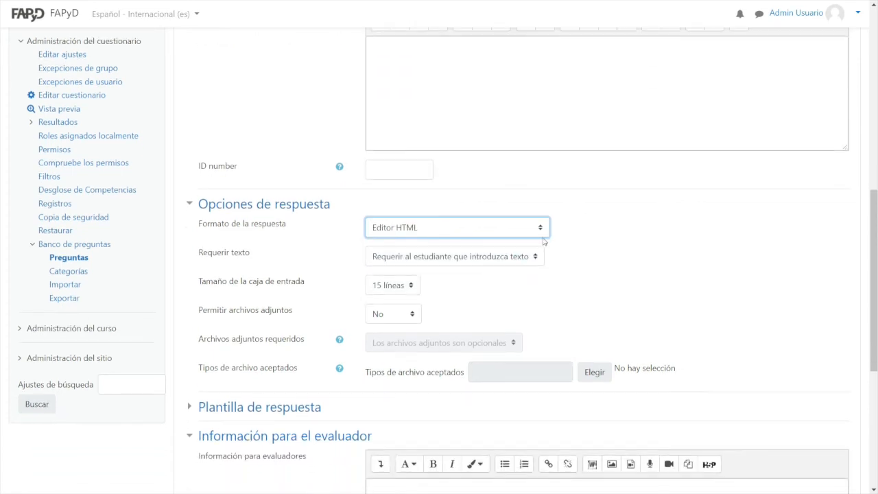
{"action": "left_click", "coordinate": [435, 260]}
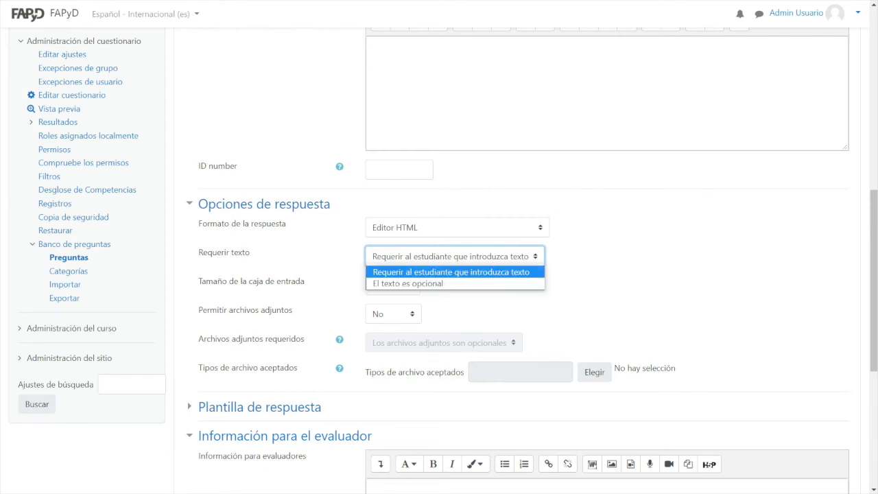
{"action": "left_click", "coordinate": [502, 273]}
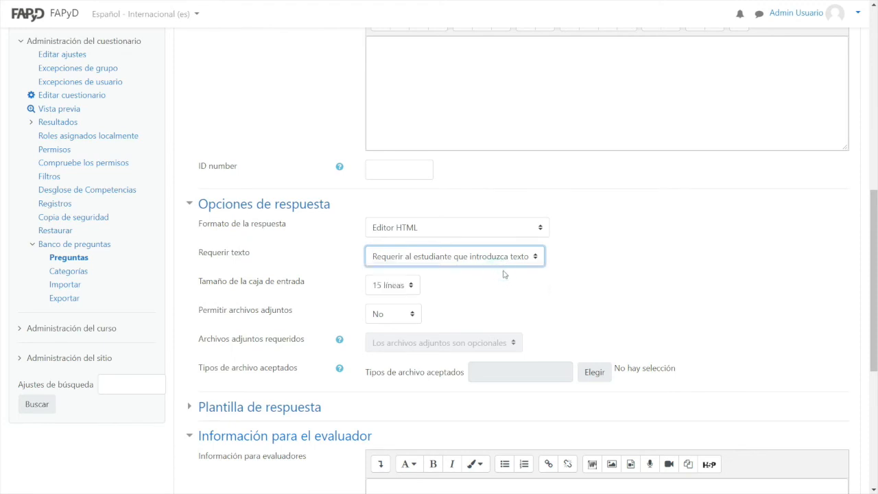
Check the input box size choices and try 5 líneas for Tamaño de la caja de entrada
{"action": "scroll", "coordinate": [521, 289], "scroll_direction": "down", "scroll_amount": 1}
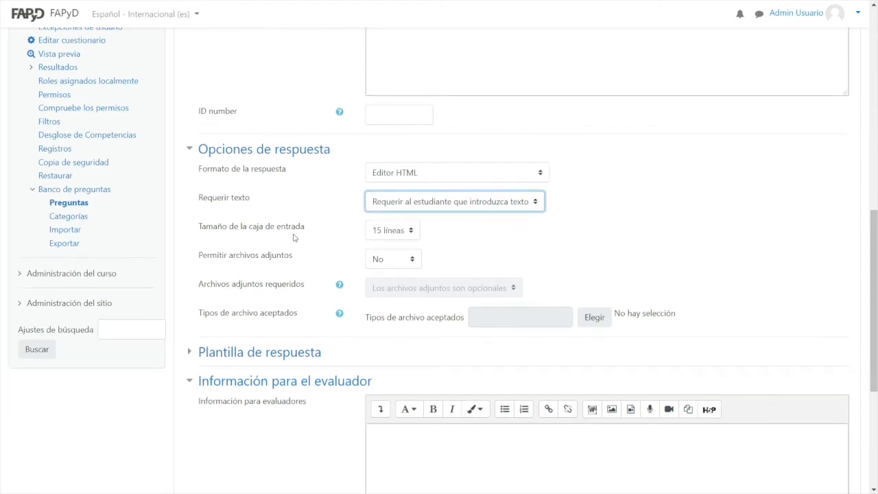
{"action": "left_click", "coordinate": [416, 232]}
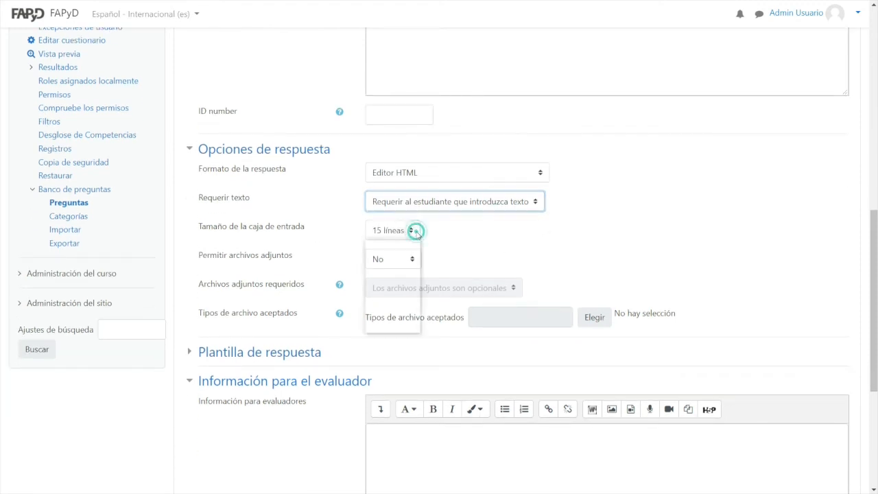
{"action": "scroll", "coordinate": [516, 229], "scroll_direction": "up", "scroll_amount": 2}
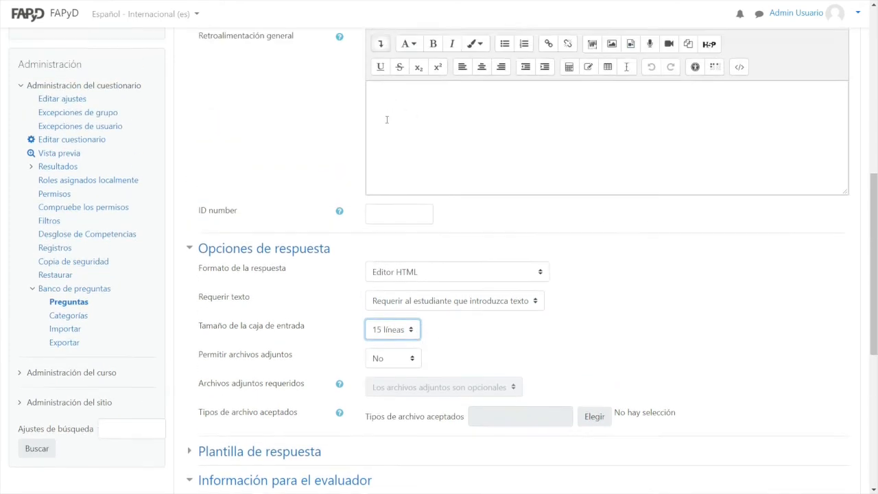
{"action": "scroll", "coordinate": [659, 277], "scroll_direction": "down", "scroll_amount": 1}
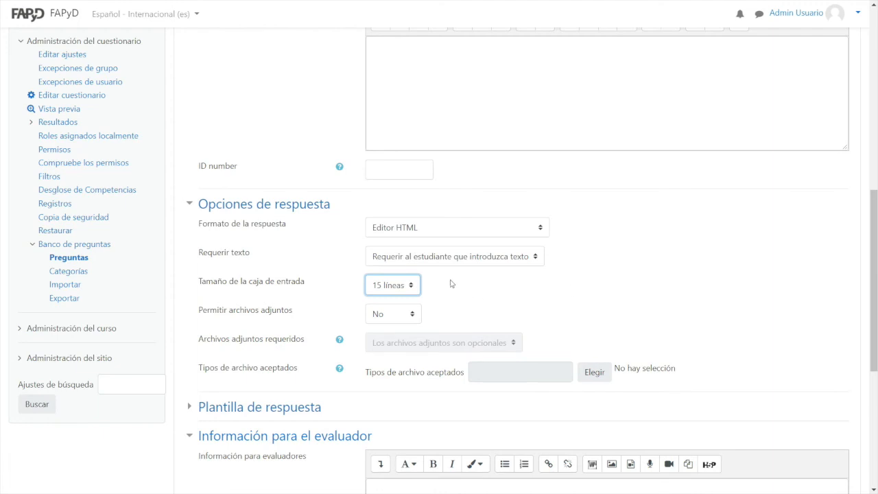
{"action": "left_click", "coordinate": [413, 287]}
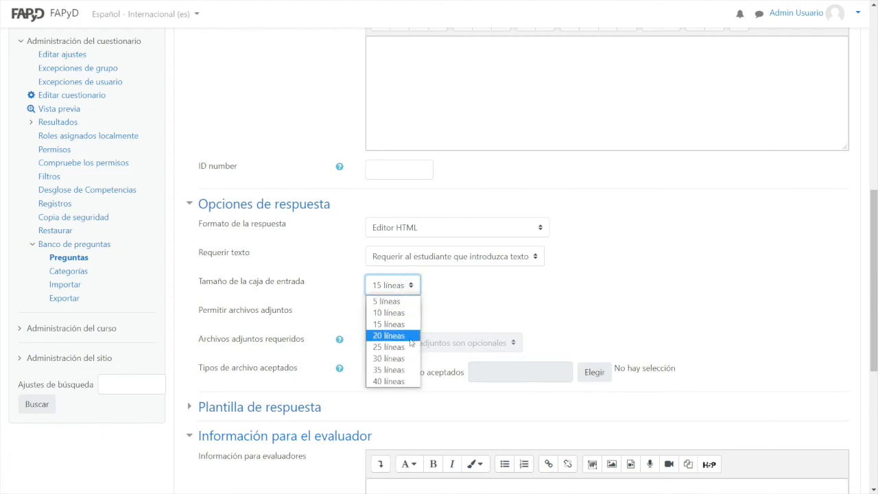
{"action": "left_click", "coordinate": [410, 302]}
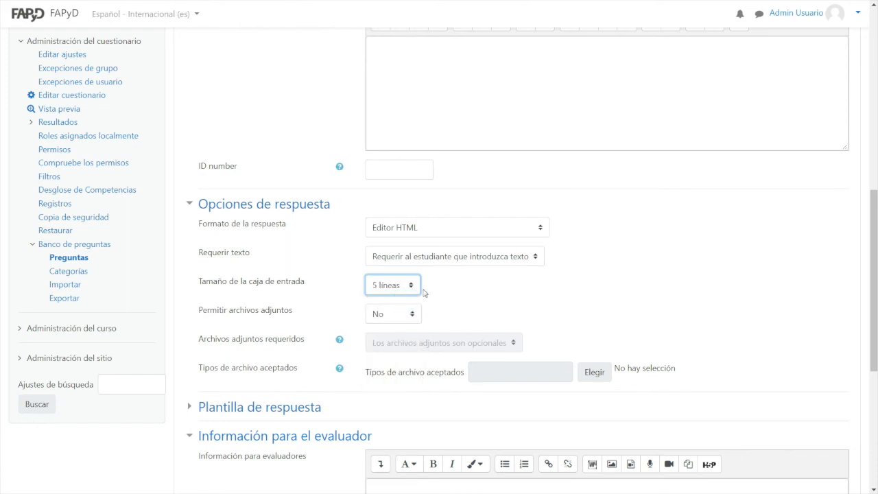
{"action": "scroll", "coordinate": [337, 117], "scroll_direction": "up", "scroll_amount": 1}
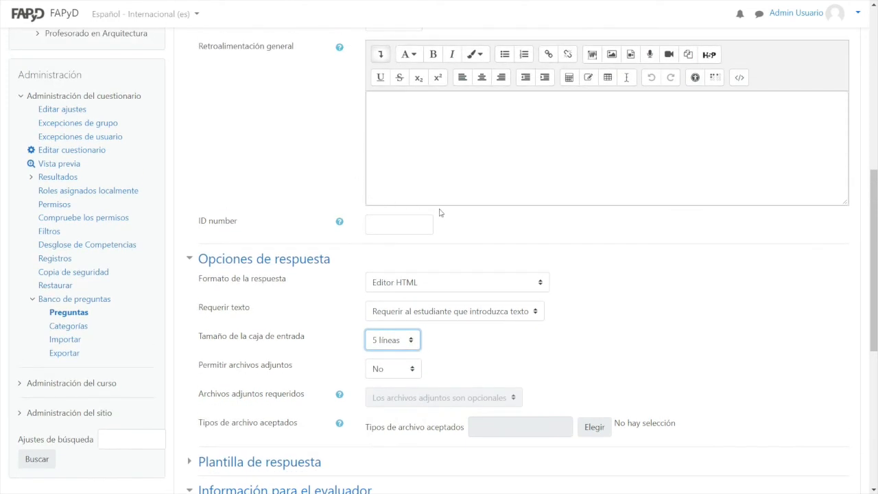
Set the essay answer's input box size to 40 líneas
{"action": "left_click", "coordinate": [394, 343]}
{"action": "scroll", "coordinate": [399, 338], "scroll_direction": "down", "scroll_amount": 1}
{"action": "left_click", "coordinate": [411, 288]}
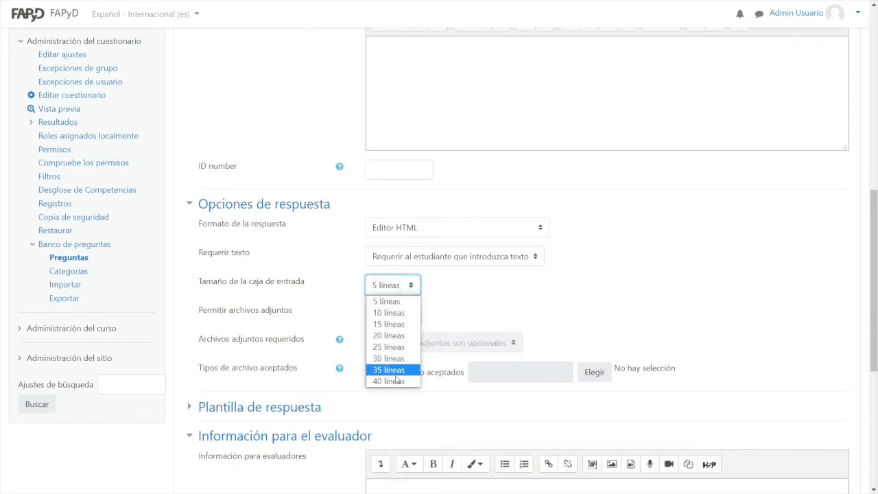
{"action": "left_click", "coordinate": [387, 380]}
{"action": "scroll", "coordinate": [509, 304], "scroll_direction": "up", "scroll_amount": 1}
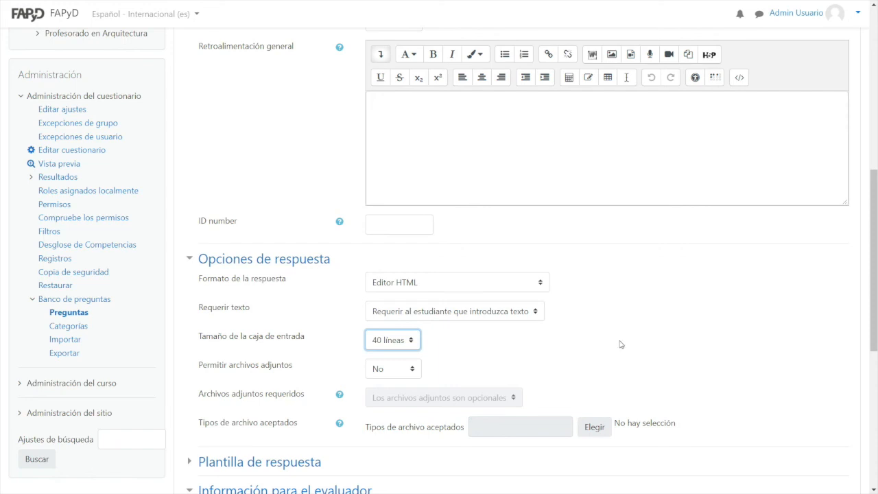
{"action": "scroll", "coordinate": [622, 349], "scroll_direction": "down", "scroll_amount": 1}
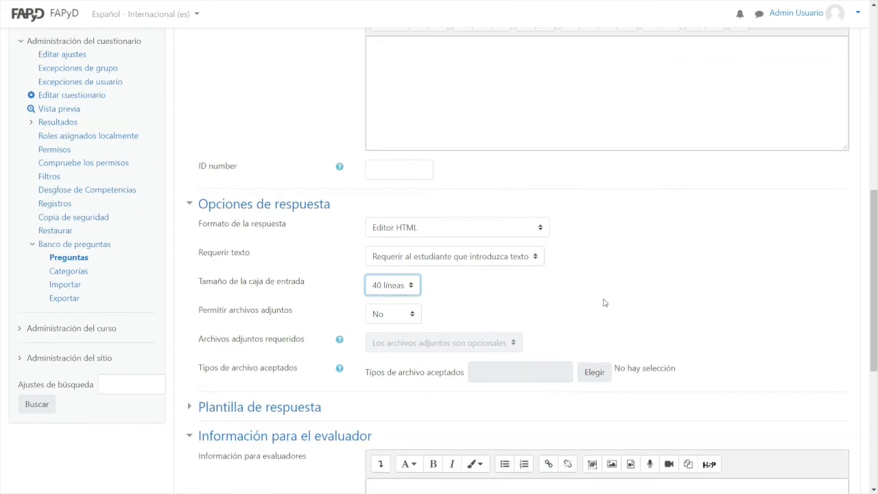
{"action": "left_click", "coordinate": [617, 307]}
Try allowing 1 attachment, check the Archivos adjuntos requeridos choices, and return Permitir archivos adjuntos to No
{"action": "left_click", "coordinate": [407, 316]}
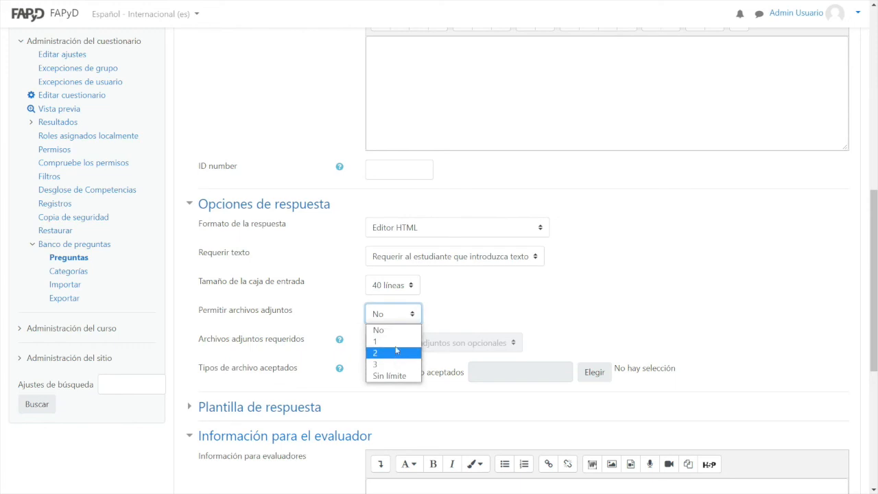
{"action": "left_click", "coordinate": [394, 329]}
{"action": "left_click", "coordinate": [468, 303]}
{"action": "scroll", "coordinate": [469, 303], "scroll_direction": "down", "scroll_amount": 2}
{"action": "left_click", "coordinate": [406, 258]}
{"action": "left_click", "coordinate": [398, 289]}
{"action": "left_click", "coordinate": [446, 289]}
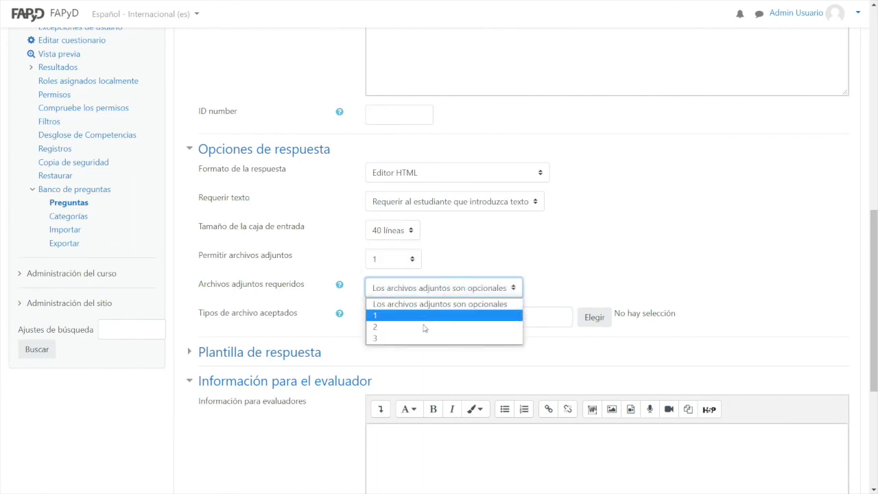
{"action": "left_click", "coordinate": [447, 288]}
{"action": "left_click", "coordinate": [409, 258]}
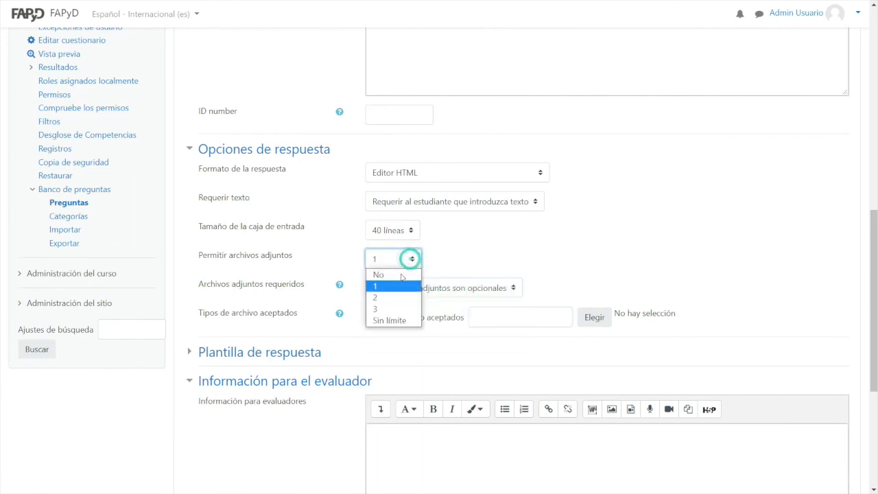
{"action": "left_click", "coordinate": [384, 273]}
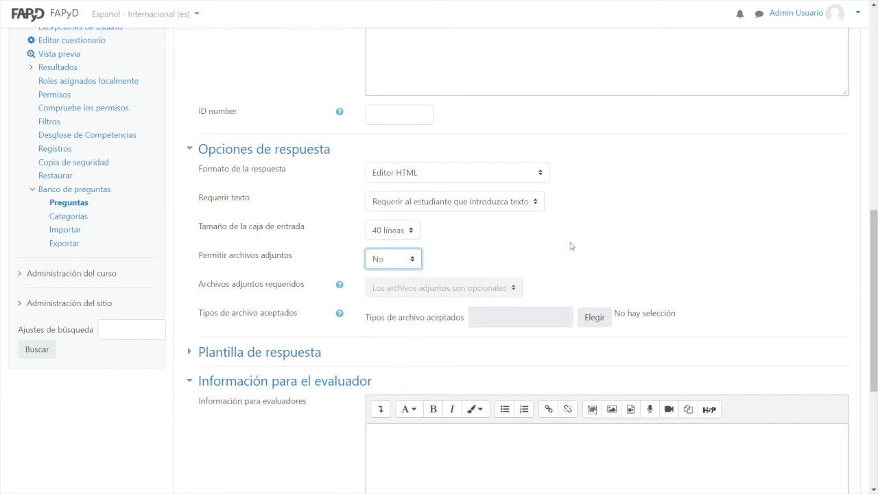
Expand Plantilla de respuesta and enter "Introducción (200 caracteres)" as the template's first line
{"action": "scroll", "coordinate": [590, 245], "scroll_direction": "down", "scroll_amount": 1}
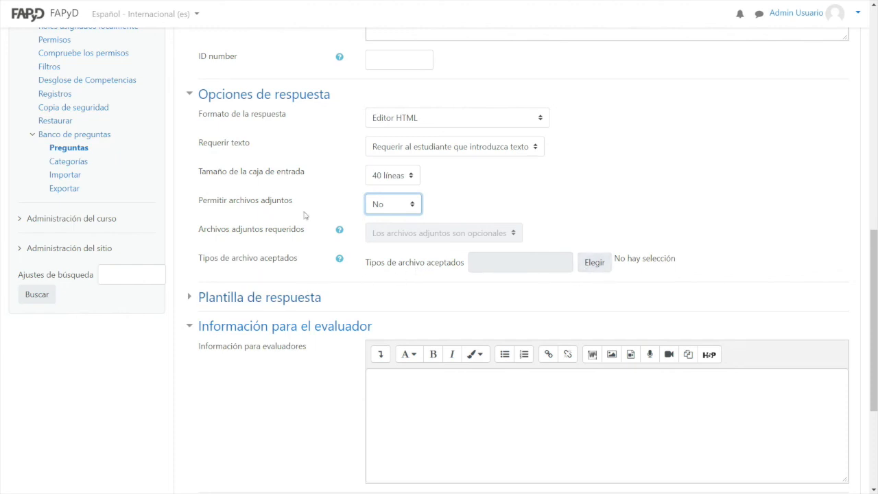
{"action": "scroll", "coordinate": [267, 226], "scroll_direction": "down", "scroll_amount": 1}
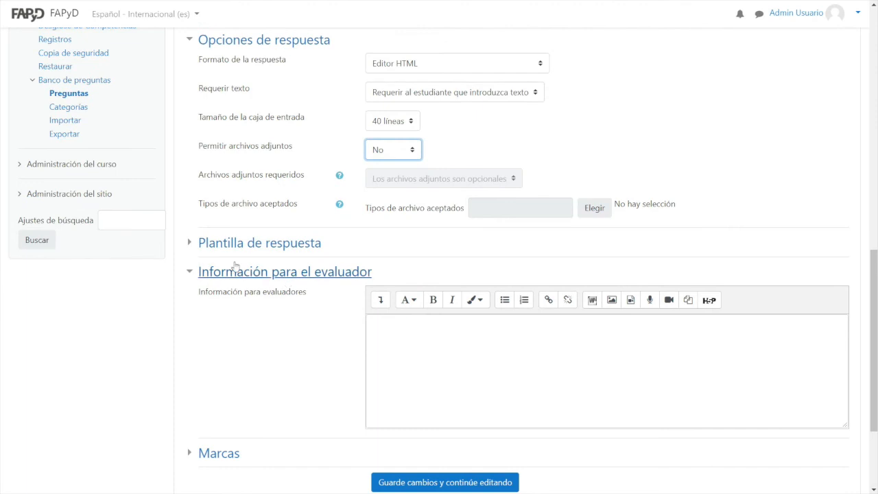
{"action": "left_click", "coordinate": [191, 244]}
{"action": "scroll", "coordinate": [316, 284], "scroll_direction": "down", "scroll_amount": 1}
{"action": "left_click", "coordinate": [390, 262]}
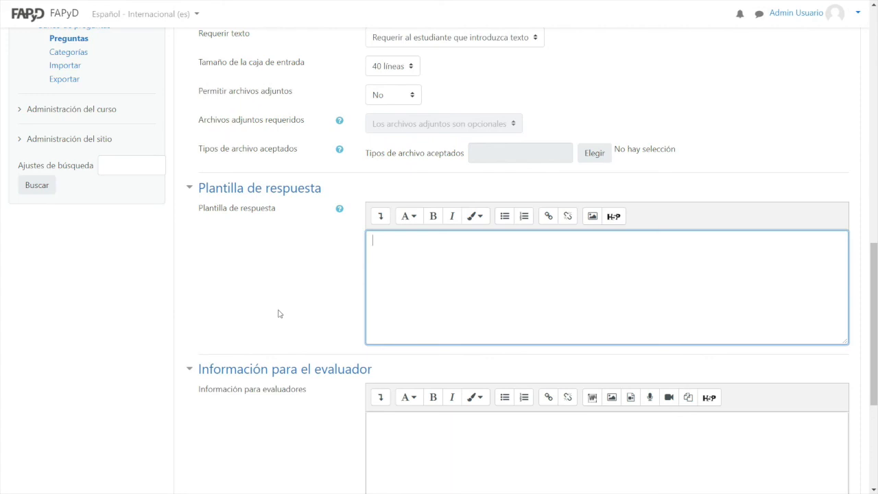
{"action": "type", "text": "Introducción (200 caracteres"}
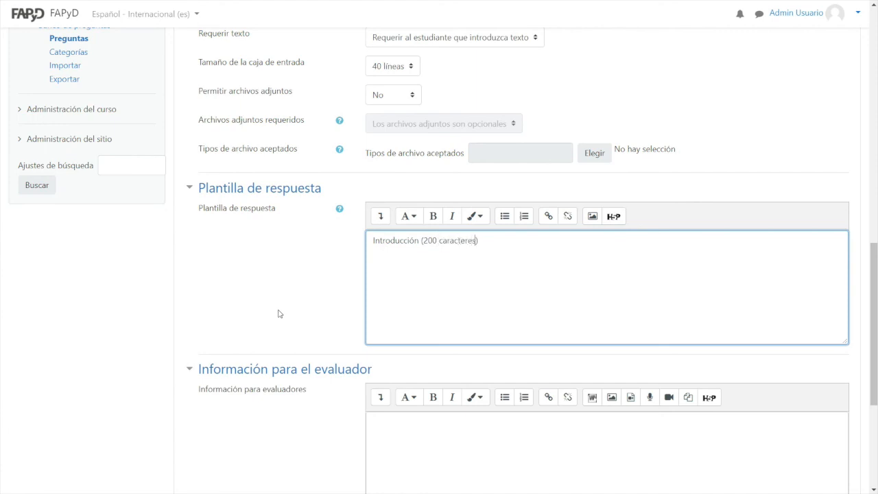
{"action": "type", "text": ")"}
Add the lines "Desarrollo (500 caracteres)" and "Conclusión (300 caracteres)" to the response template
{"action": "key", "text": "Return"}
{"action": "type", "text": "Desrarrollo (500 caractere"}
{"action": "key", "text": "End"}
{"action": "key", "text": "Return"}
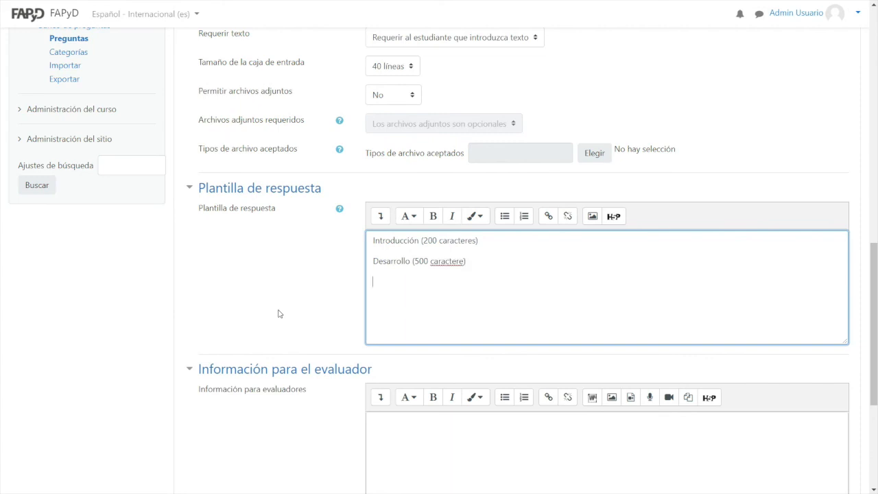
{"action": "type", "text": "Concullusión (300 caracte"}
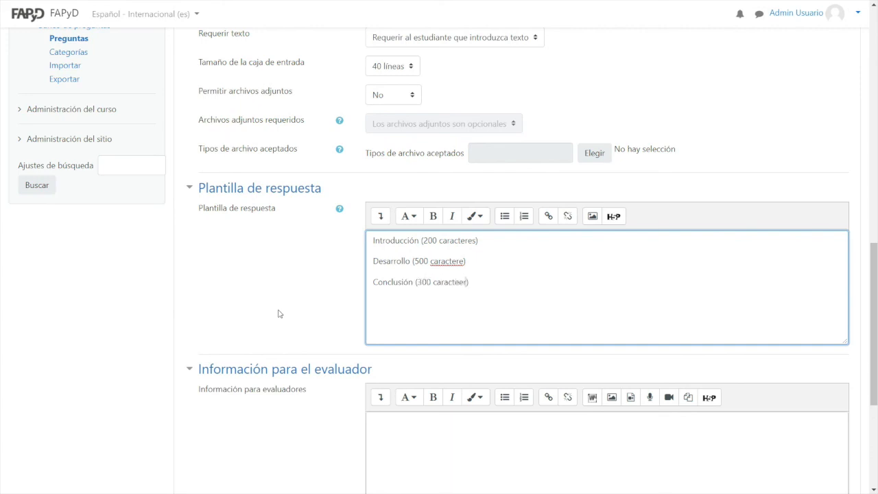
{"action": "type", "text": "res"}
{"action": "type", "text": "s"}
Insert blank lines between the Introducción, Desarrollo and Conclusión headings of the response template
{"action": "left_click", "coordinate": [506, 240]}
{"action": "key", "text": "Return"}
{"action": "left_click", "coordinate": [494, 281]}
{"action": "key", "text": "Return"}
{"action": "scroll", "coordinate": [486, 284], "scroll_direction": "down", "scroll_amount": 1}
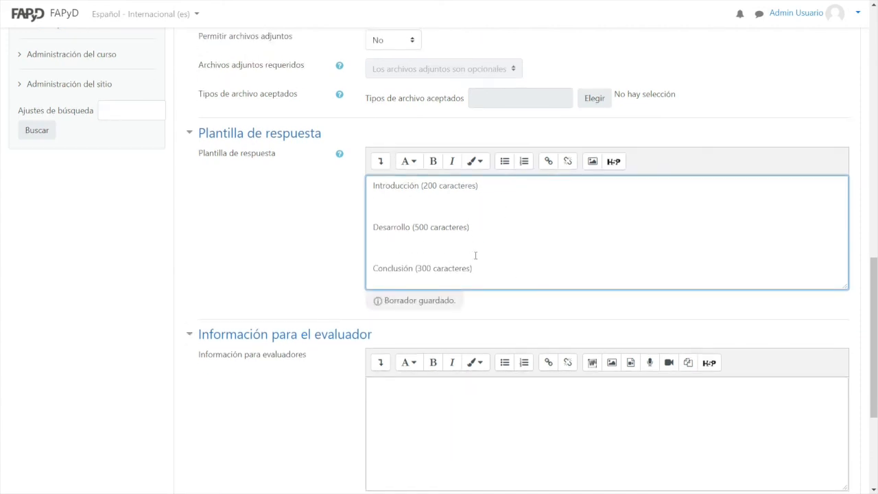
Delete all the text from the response template
{"action": "left_click_drag", "start_coordinate": [487, 267], "coordinate": [372, 184]}
{"action": "left_click", "coordinate": [441, 213]}
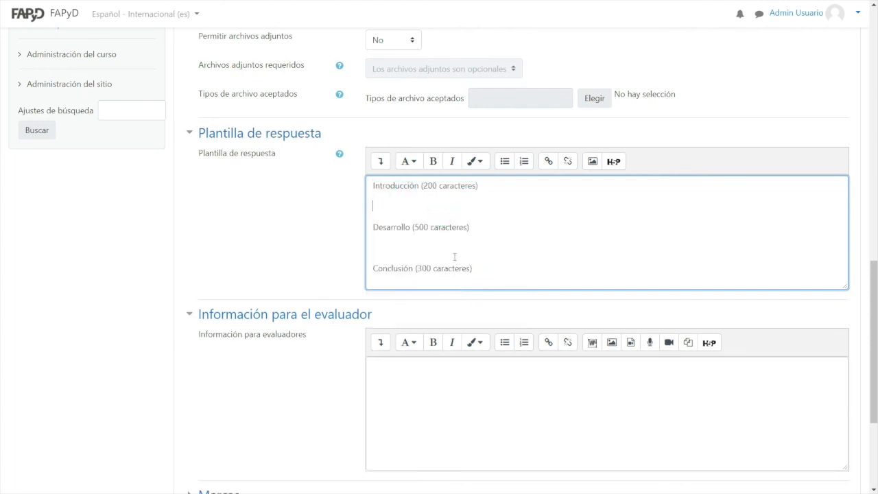
{"action": "left_click", "coordinate": [501, 276]}
{"action": "left_click_drag", "start_coordinate": [484, 271], "coordinate": [336, 175]}
{"action": "key", "text": "BackSpace"}
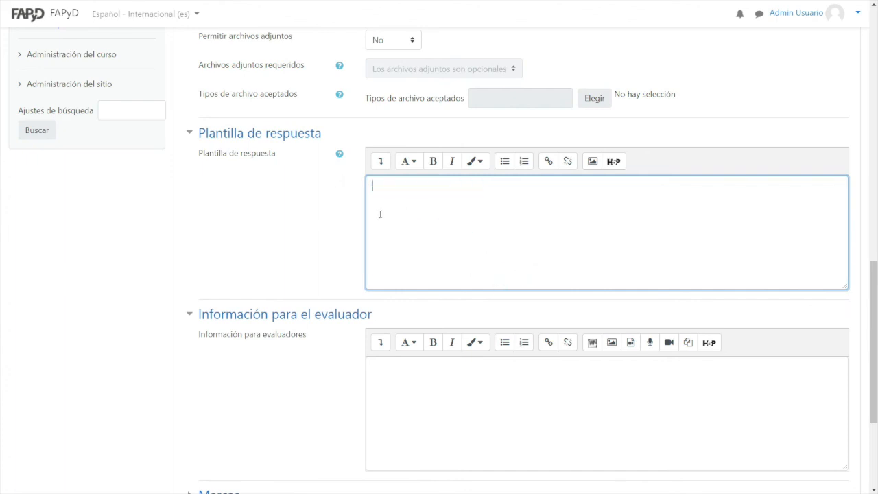
Leave Información para evaluadores empty and save the essay question
{"action": "scroll", "coordinate": [309, 219], "scroll_direction": "down", "scroll_amount": 1}
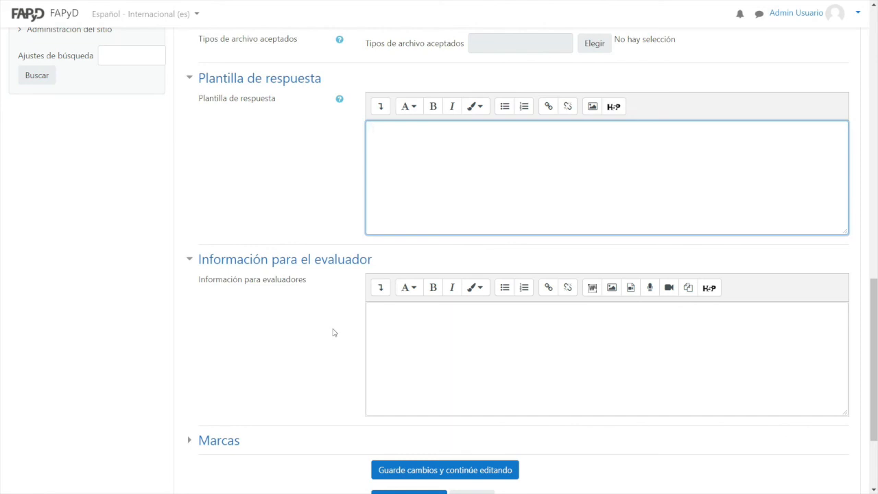
{"action": "left_click", "coordinate": [389, 323]}
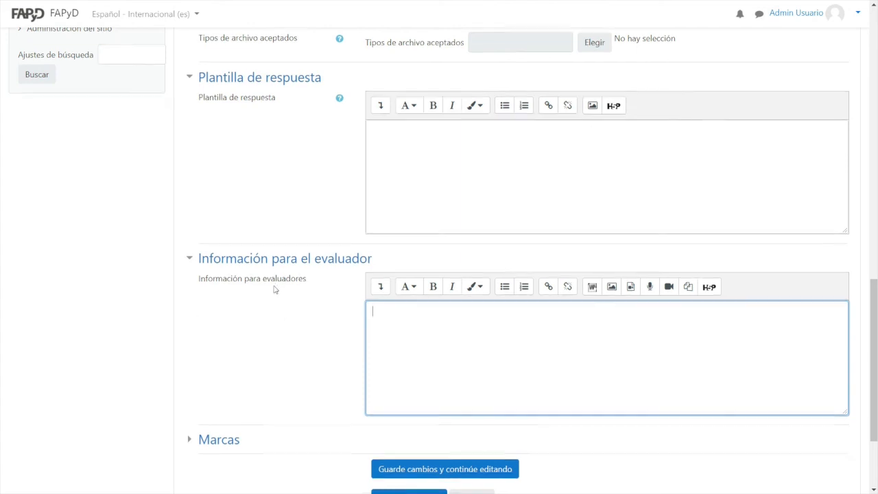
{"action": "scroll", "coordinate": [274, 288], "scroll_direction": "down", "scroll_amount": 1}
{"action": "scroll", "coordinate": [287, 343], "scroll_direction": "down", "scroll_amount": 1}
{"action": "left_click", "coordinate": [402, 391]}
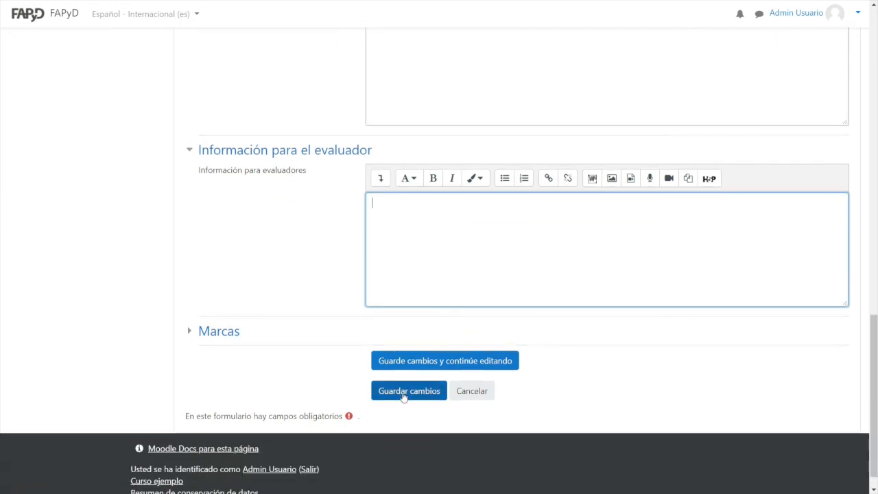